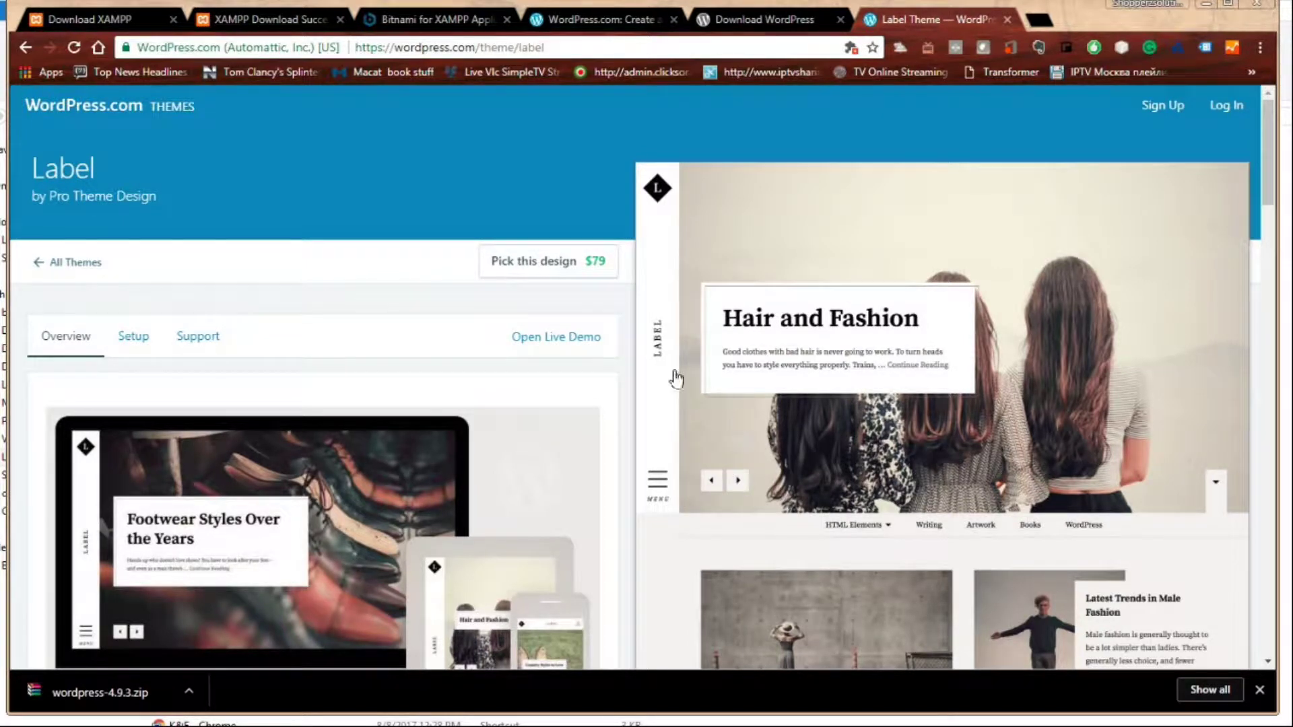
- Switch from the Label theme page to the WordPress.com: Create homepage tab
click(622, 31)
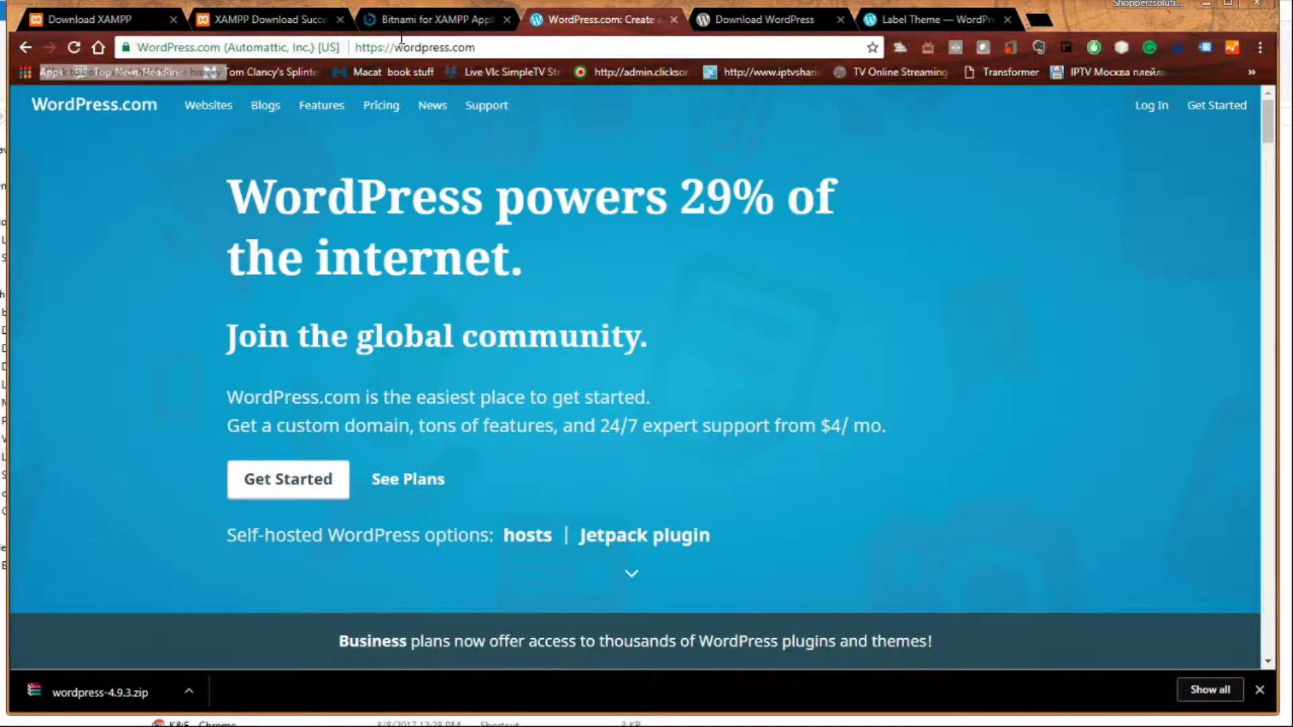
- Go through the WordPress and XAMPP download tabs to the XAMPP download page, then launch XAMPP Control Panel
click(753, 27)
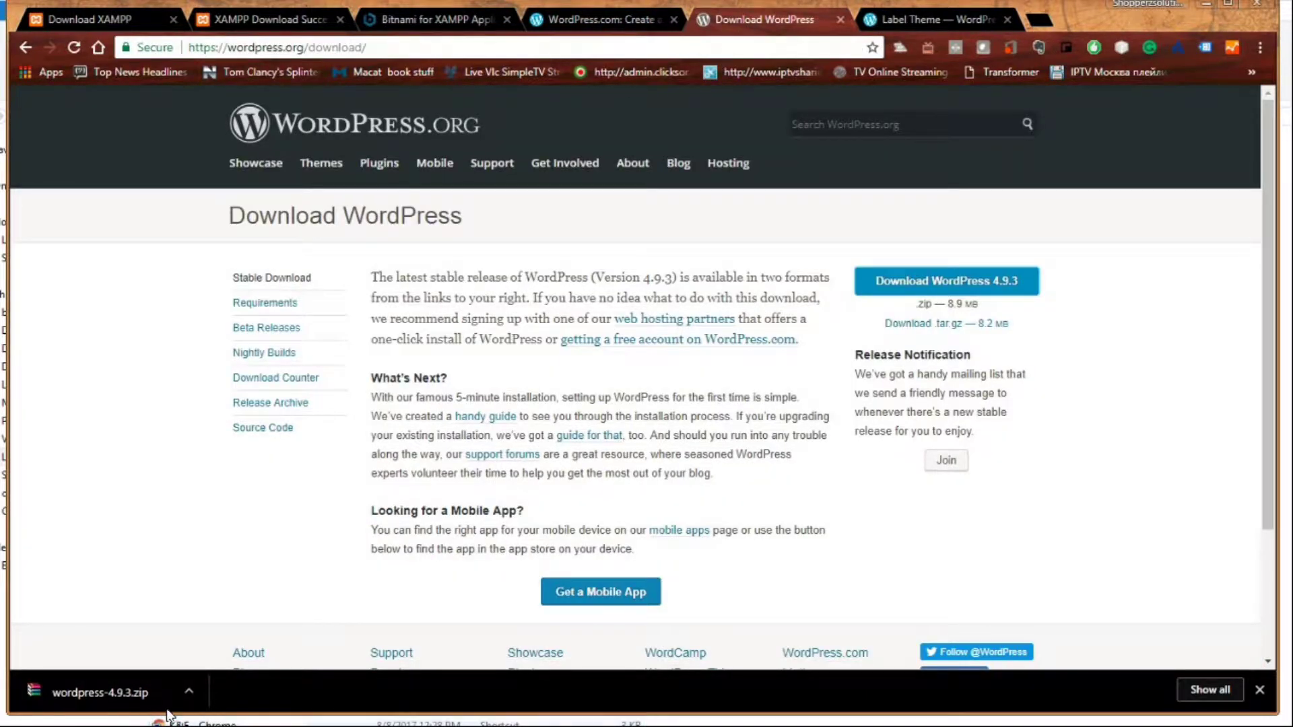
click(245, 13)
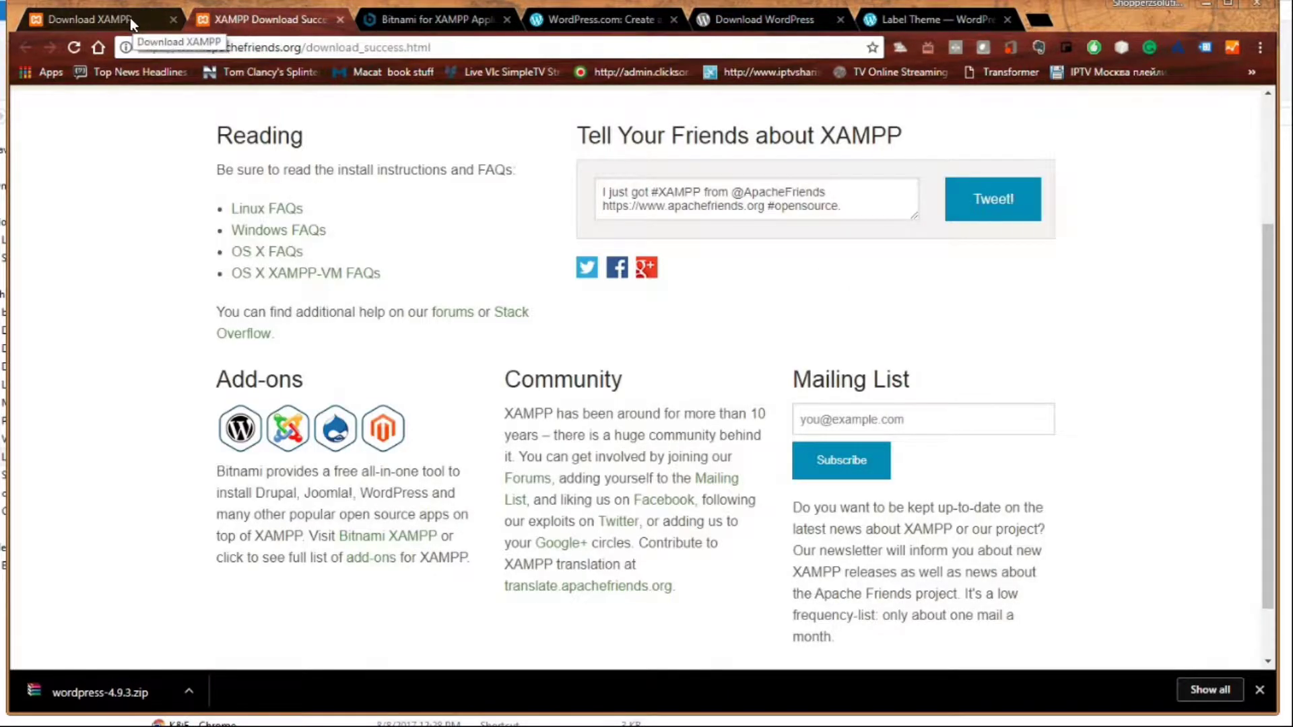
click(131, 17)
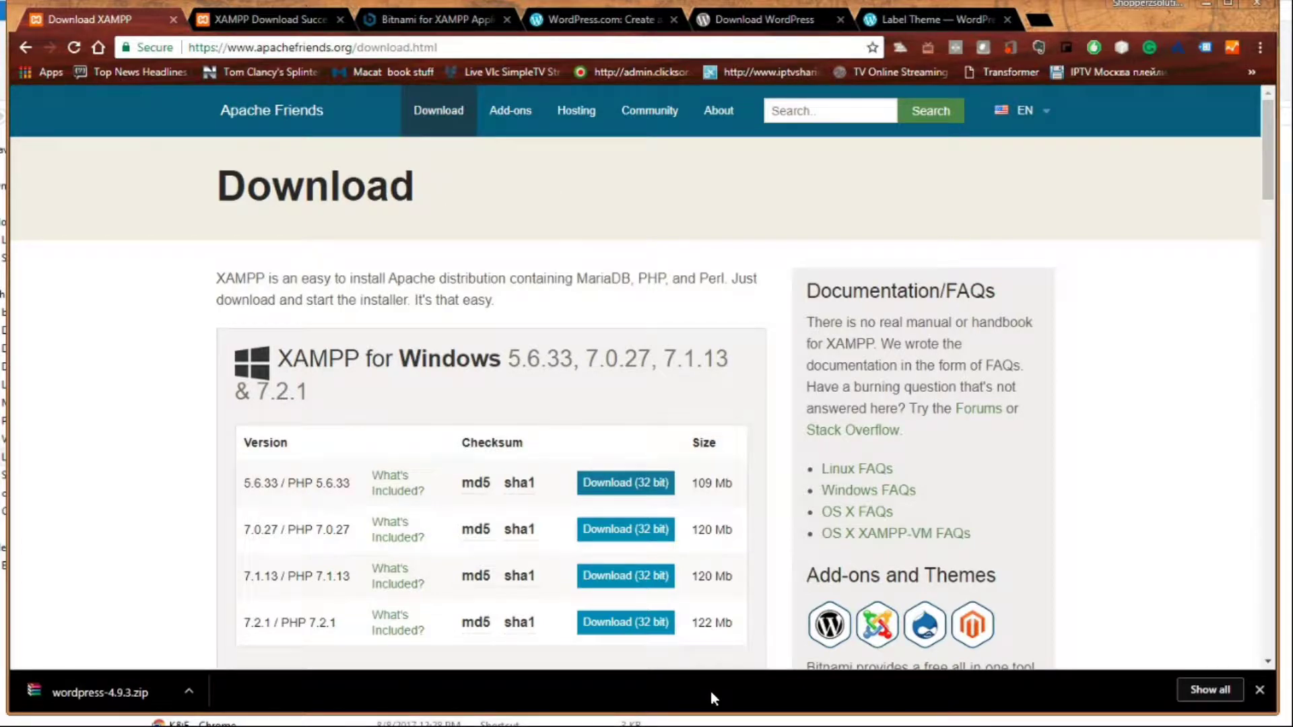
click(1039, 726)
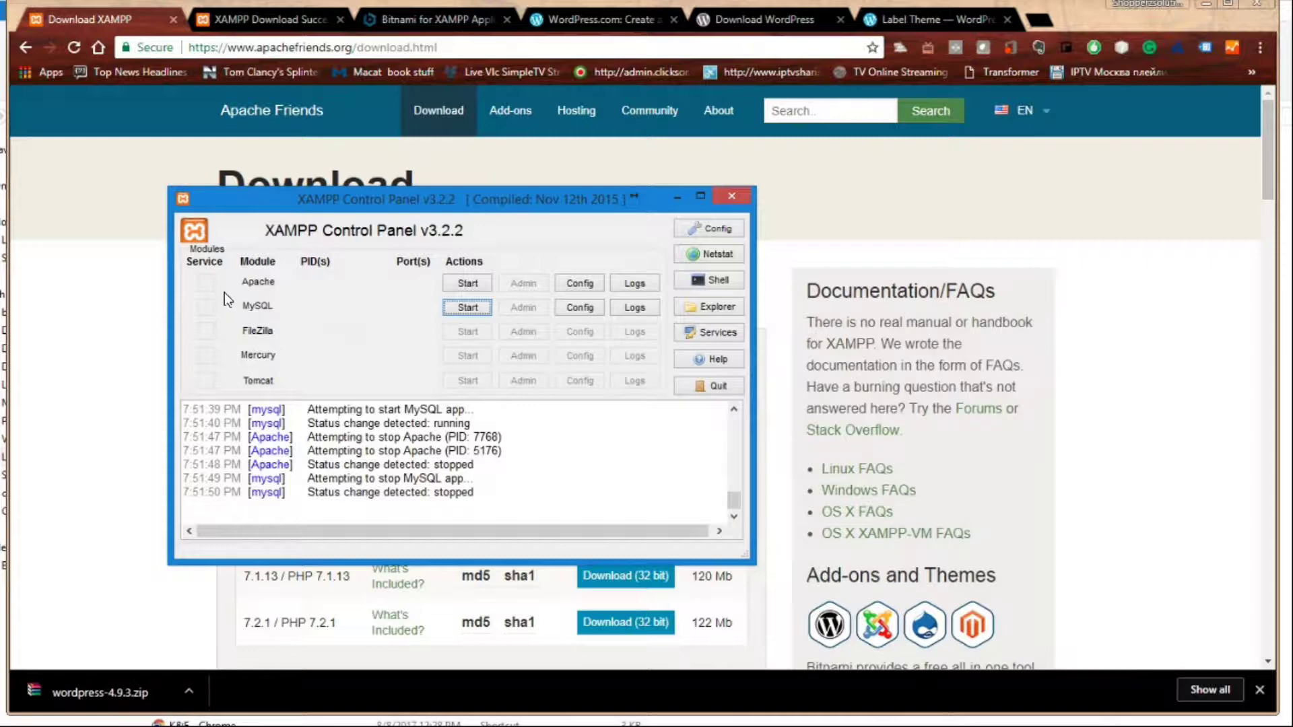
- Start the Apache and MySQL servers in XAMPP Control Panel
click(468, 283)
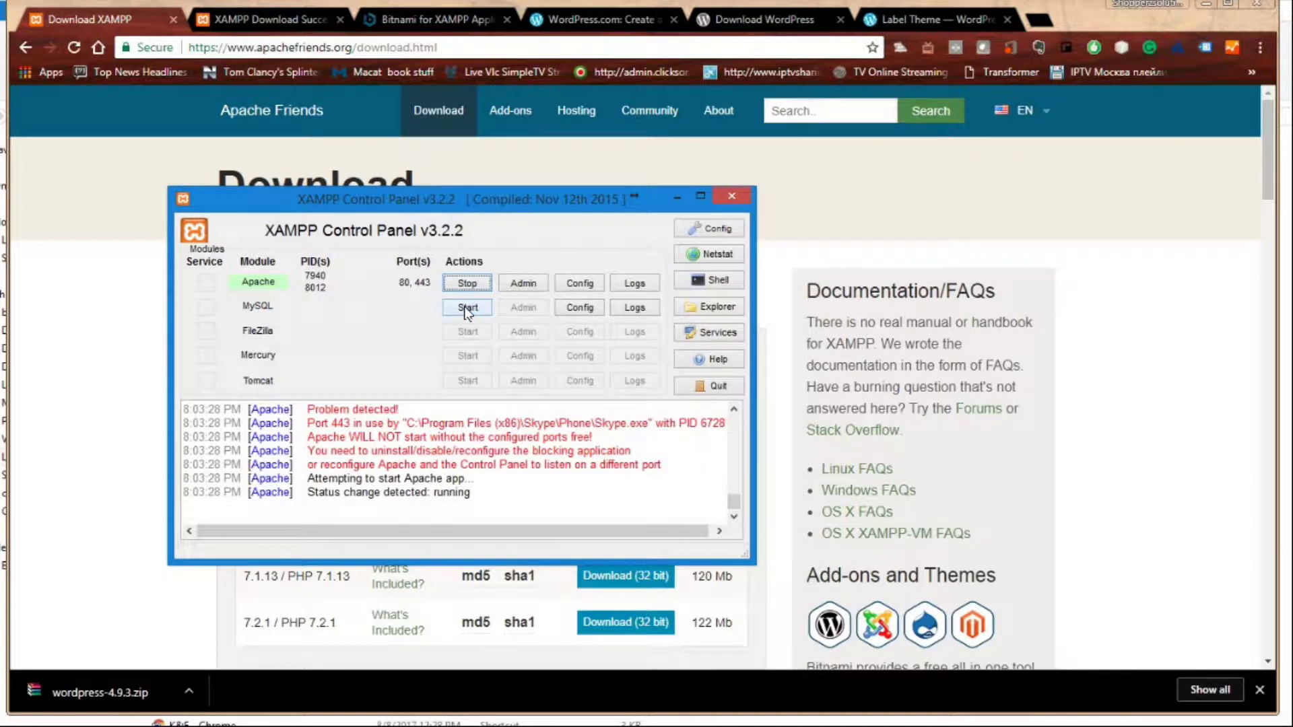
click(467, 308)
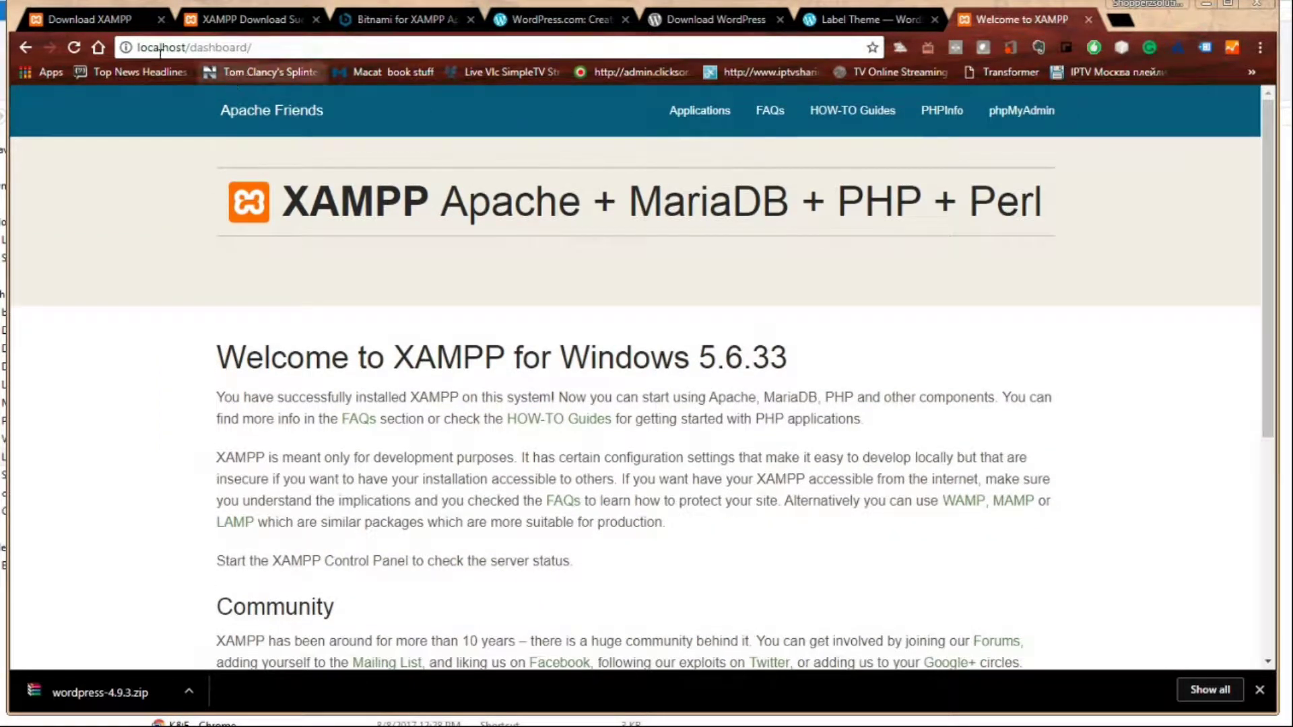
- Change the browser address to localhost/phpmyadmin/ and load it
click(265, 51)
click(265, 51)
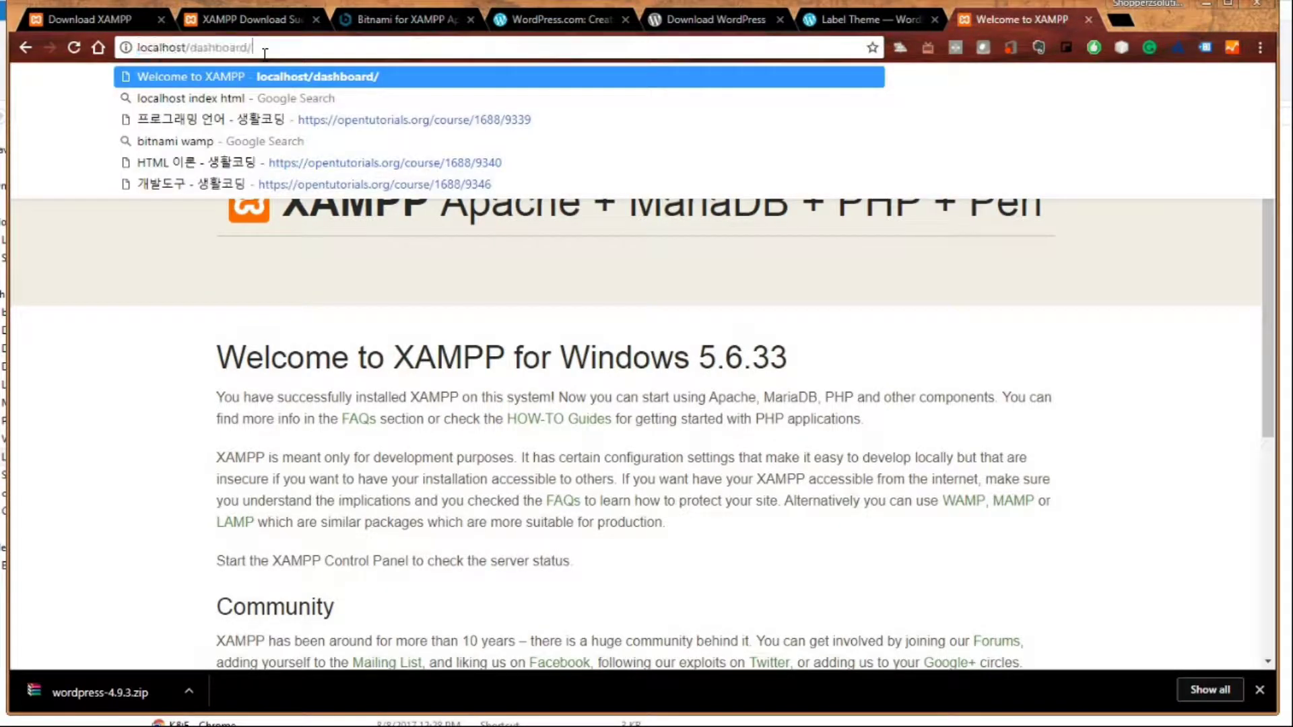
key(BackSpace)
key(BackSpace)
key(BackSpace)
key(BackSpace)
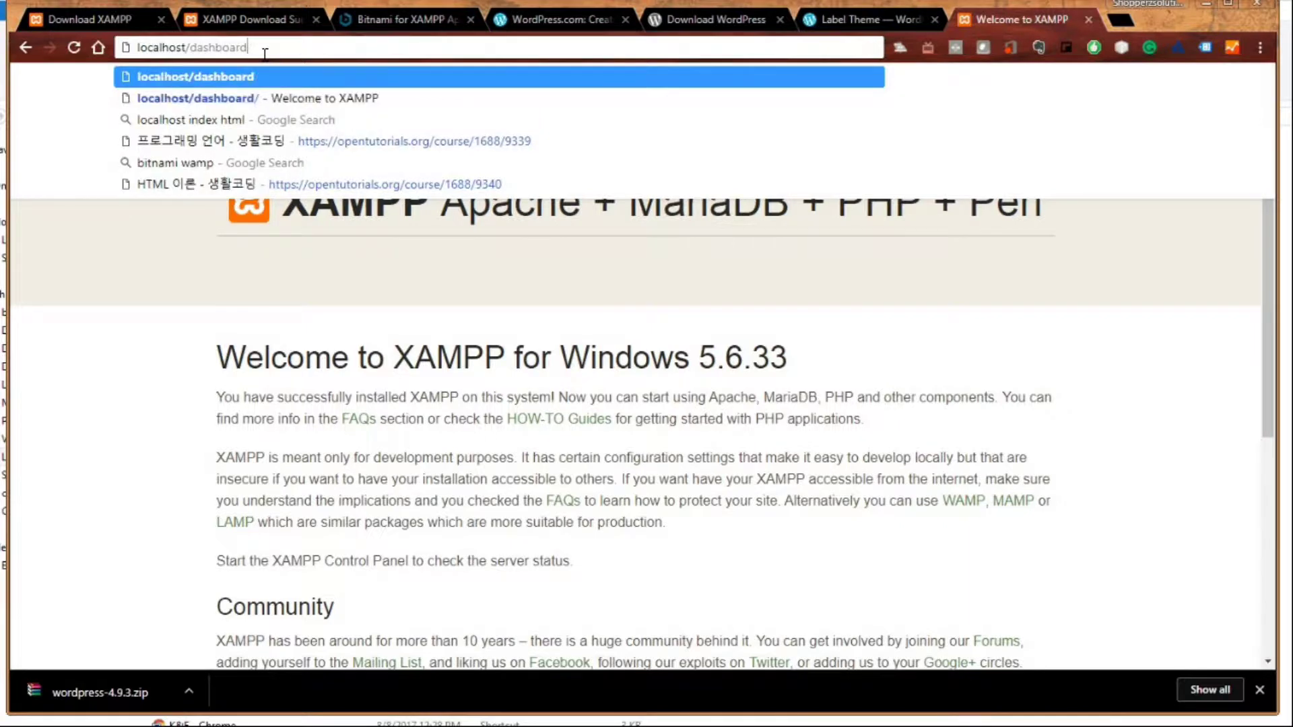
key(BackSpace)
key(BackSpace)
key(BackSpace)
key(BackSpace)
key(BackSpace)
key(BackSpace)
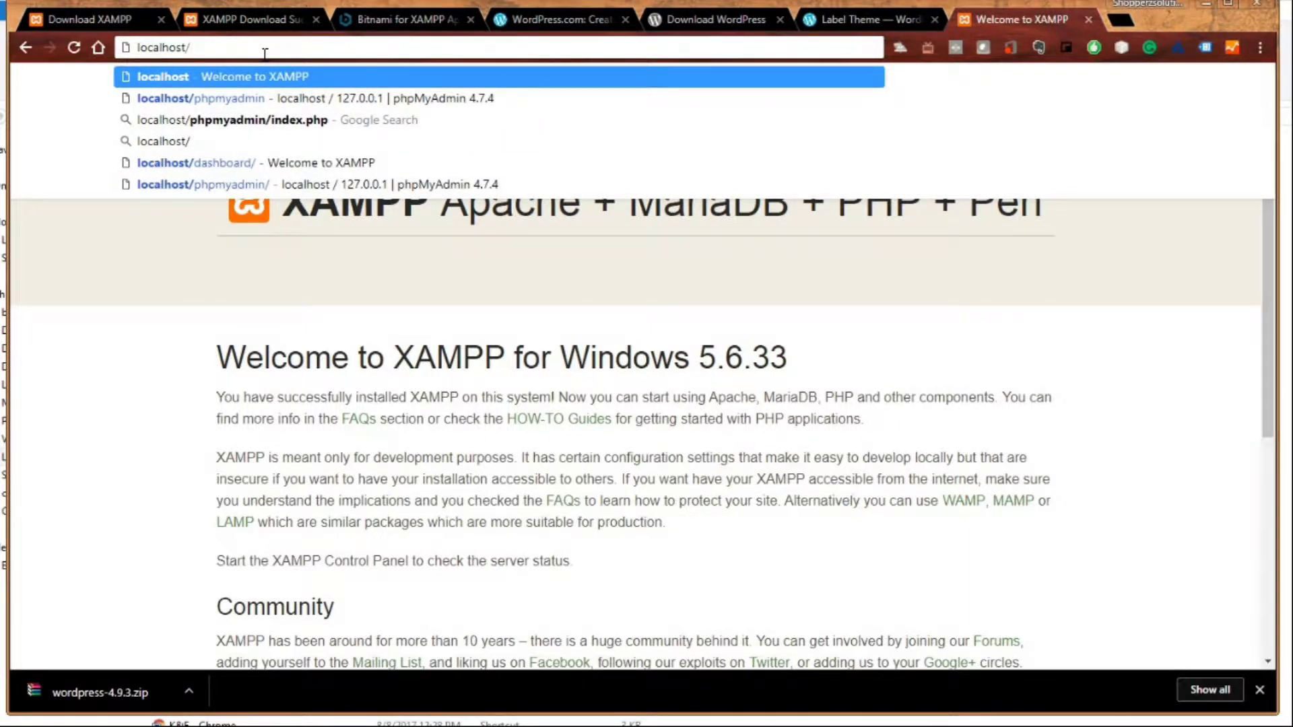
text(phpm)
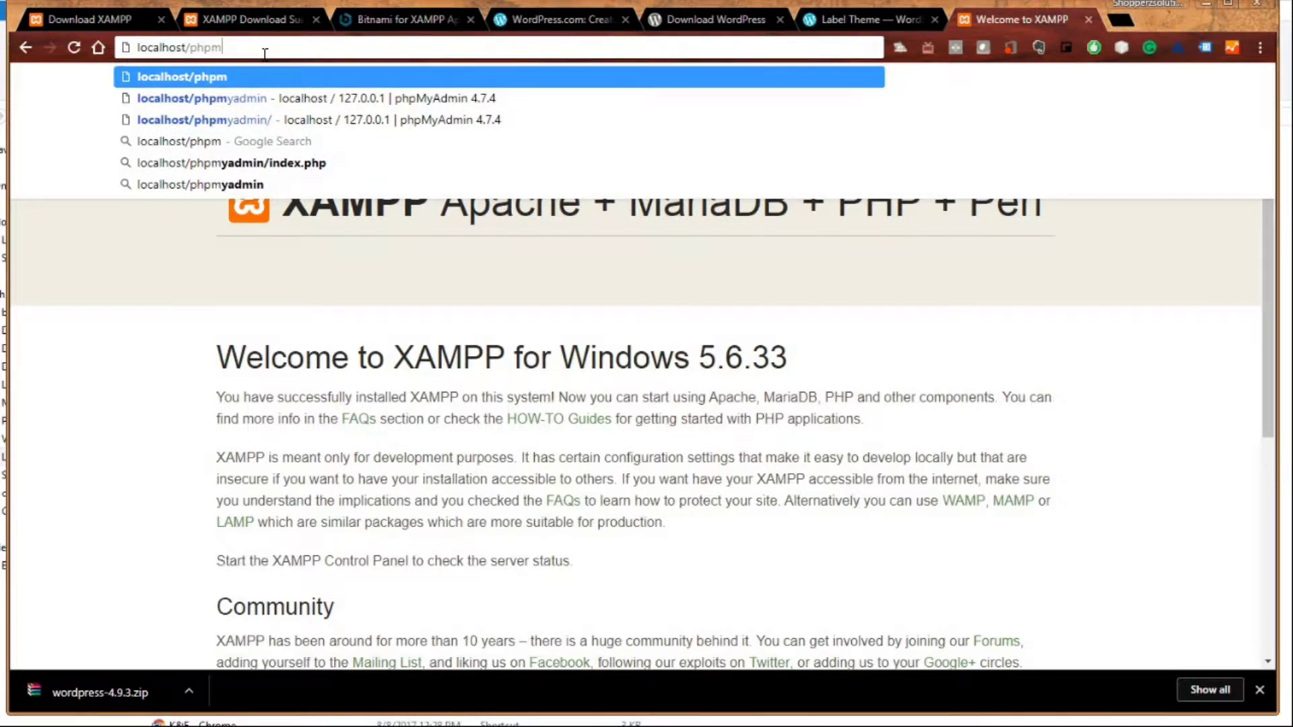
text(yadmin/)
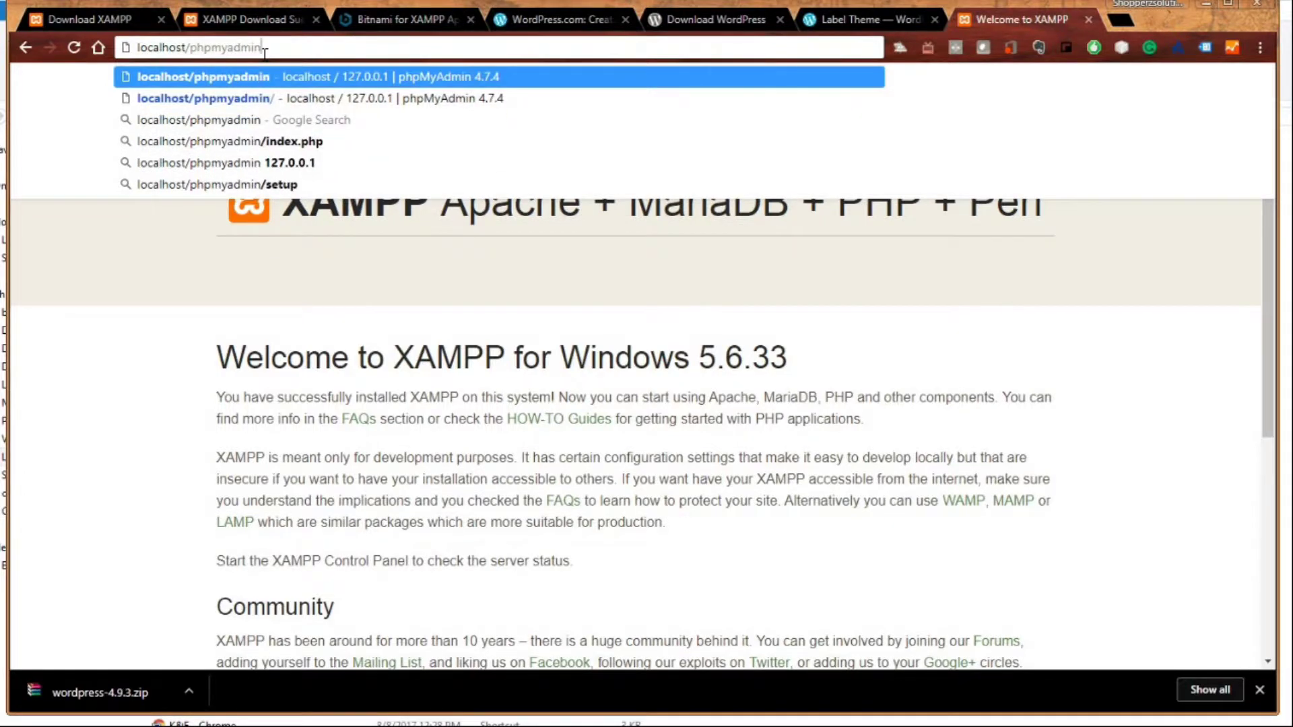
key(Return)
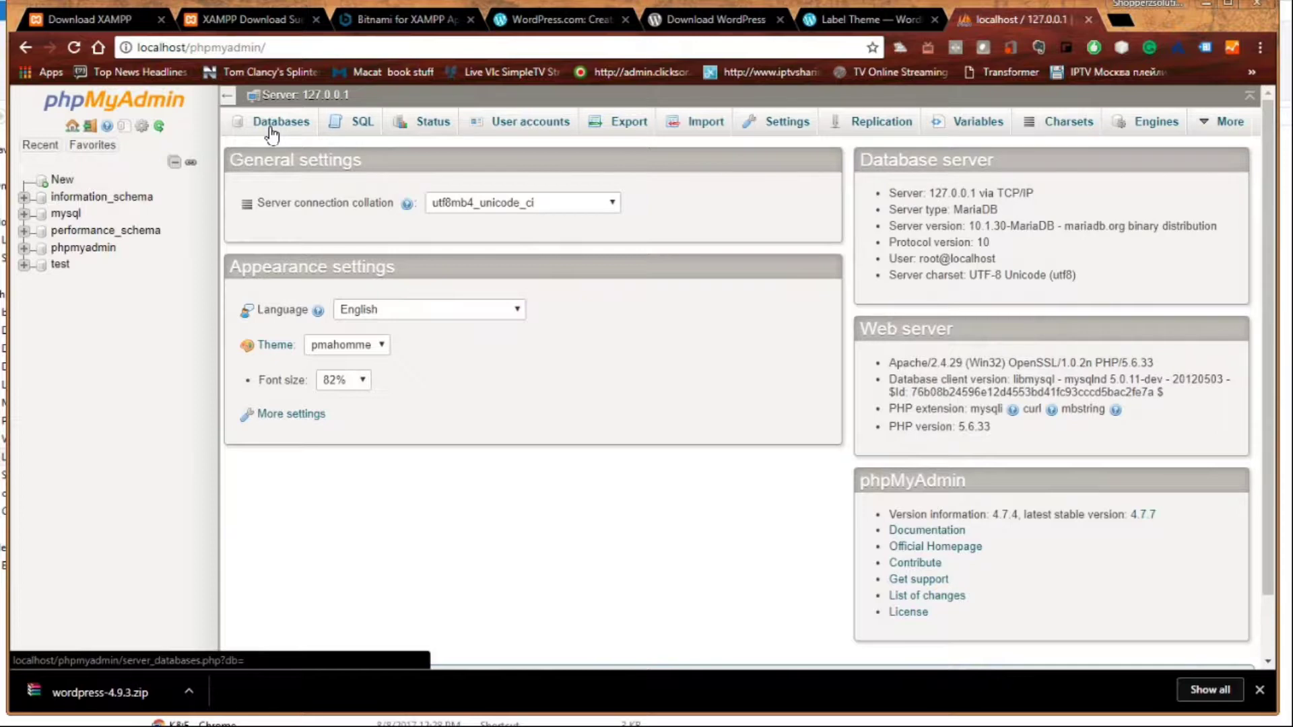
- Create a new database named wordp1 from the Databases tab
click(271, 132)
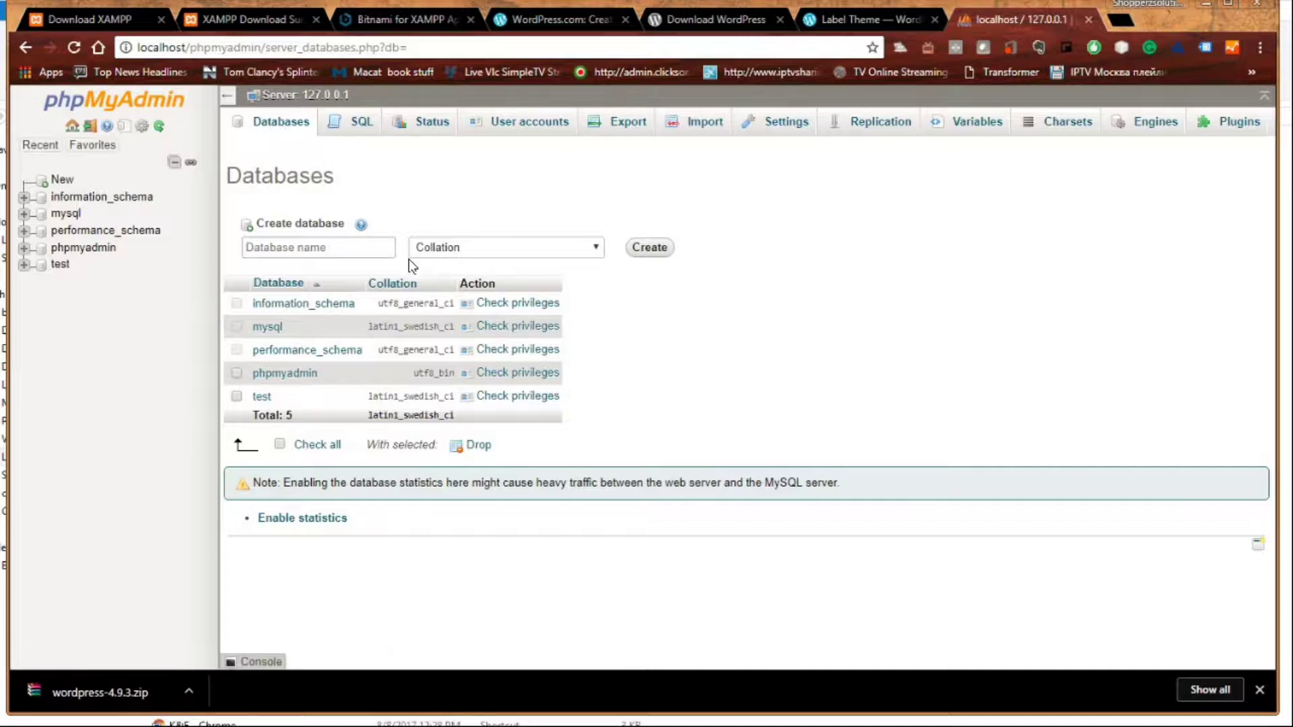
click(361, 248)
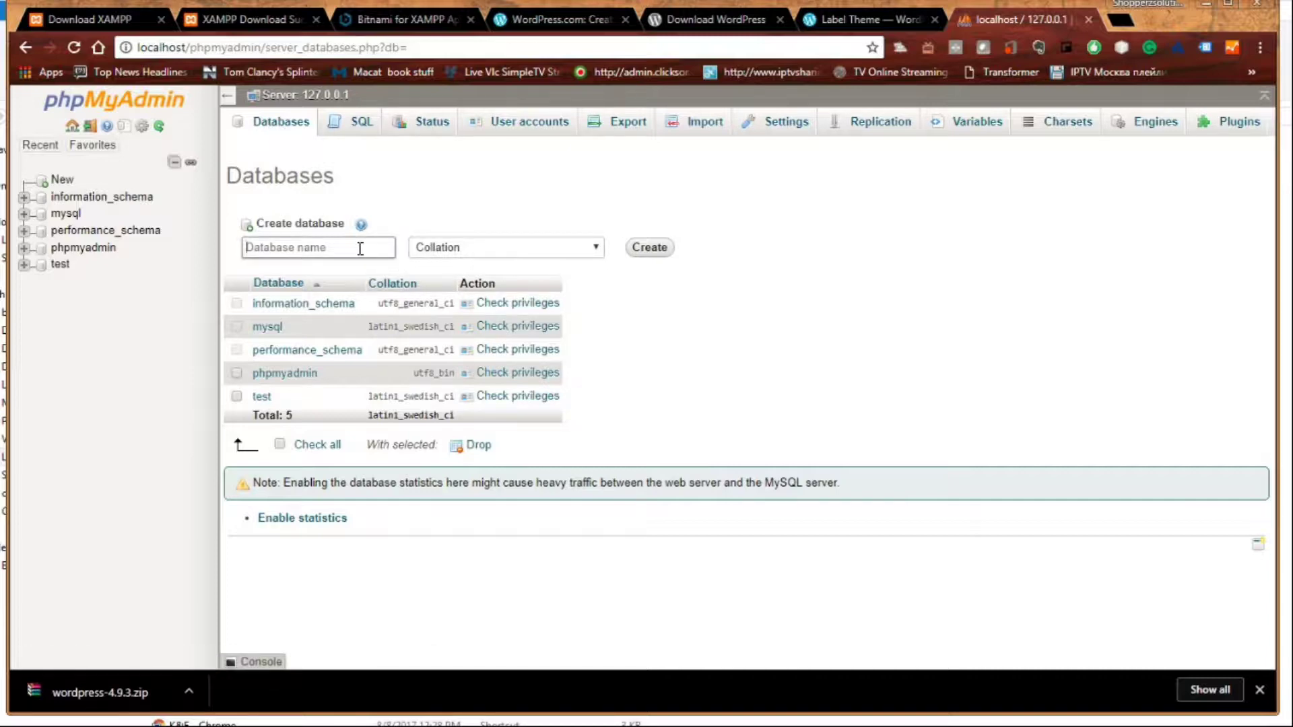
text(wordp1)
click(642, 250)
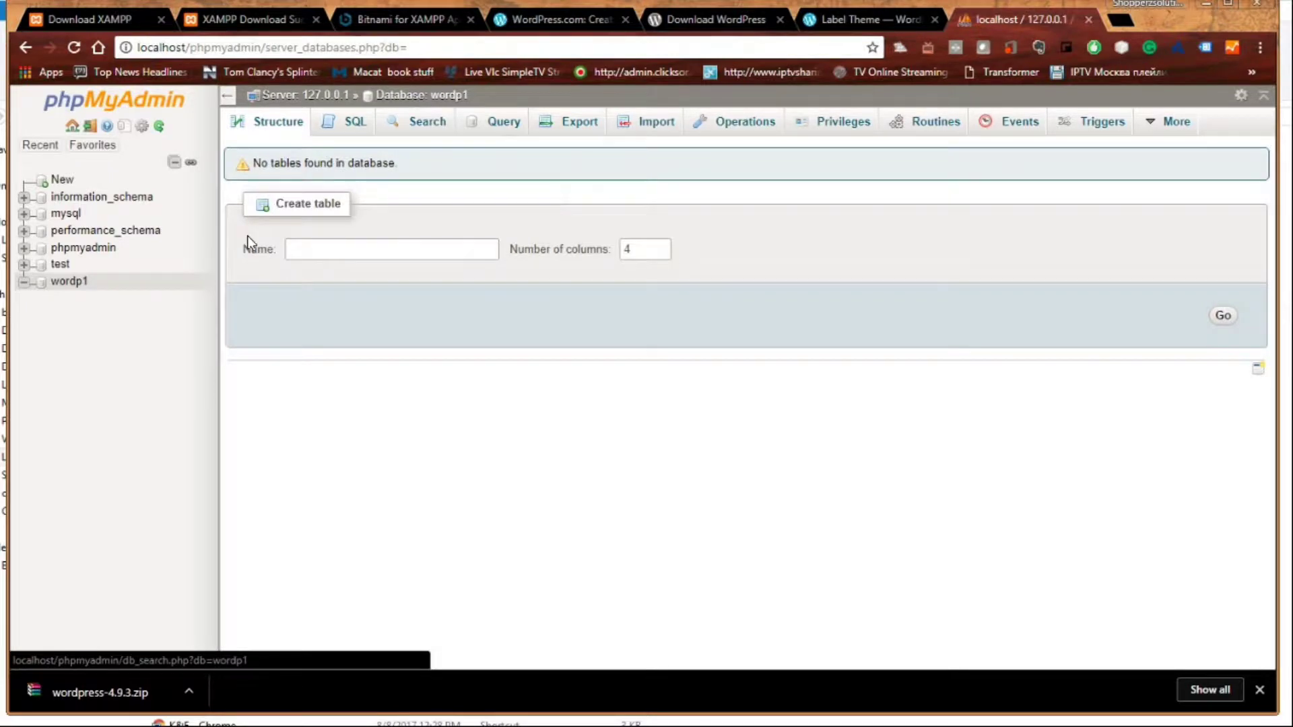
- Open wordp1's Privileges tab and begin adding a new user account
click(399, 97)
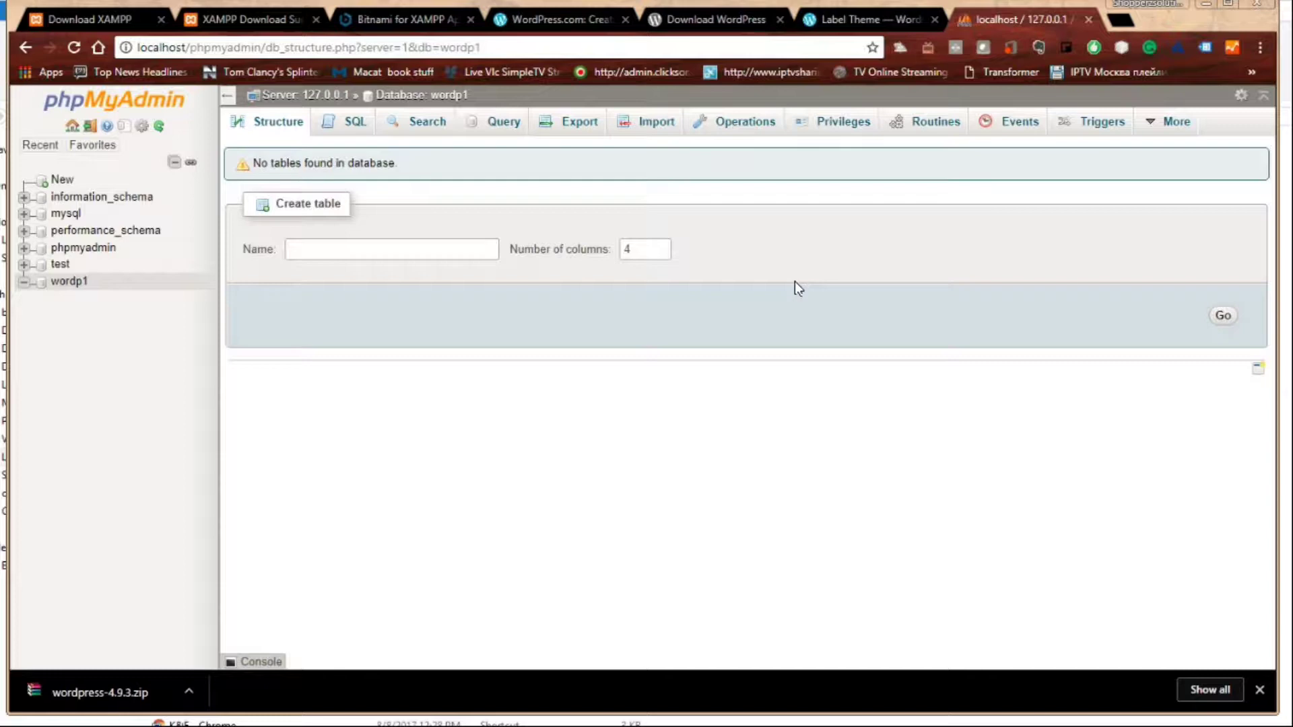
click(842, 128)
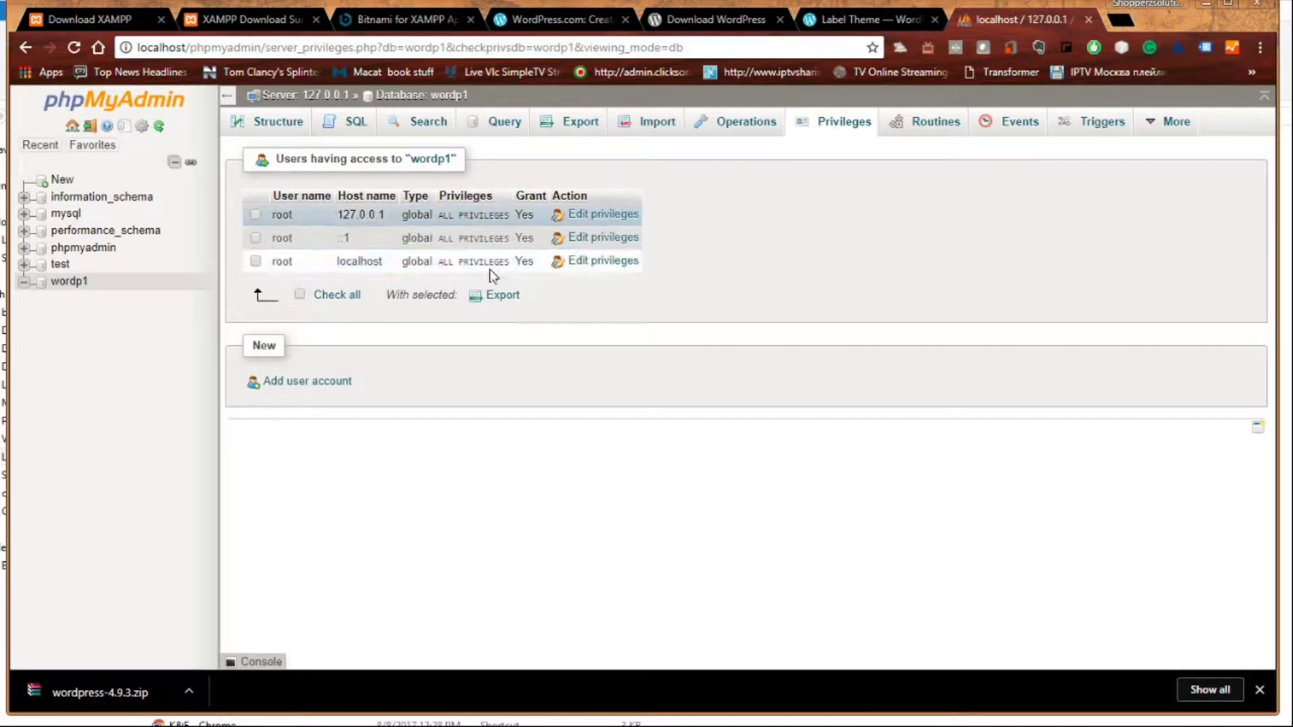
click(284, 383)
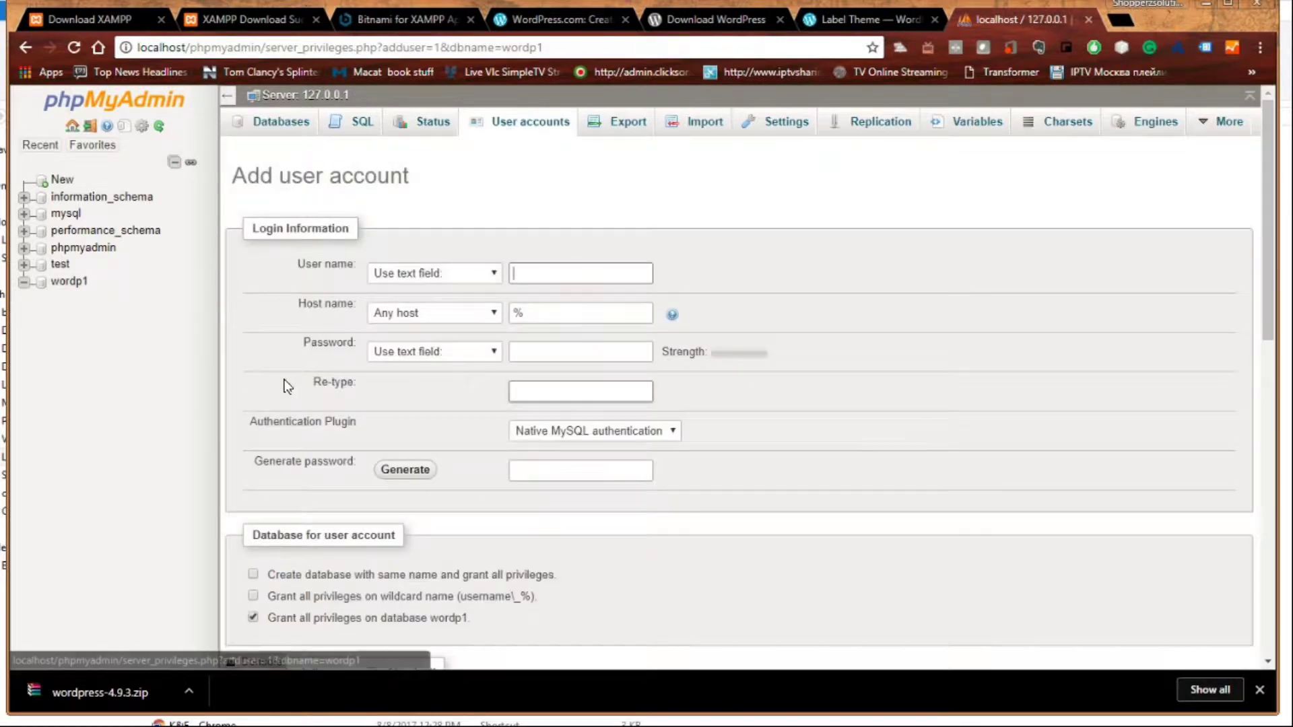
- Enter user name 'code' with host set to Local and an account password
click(533, 275)
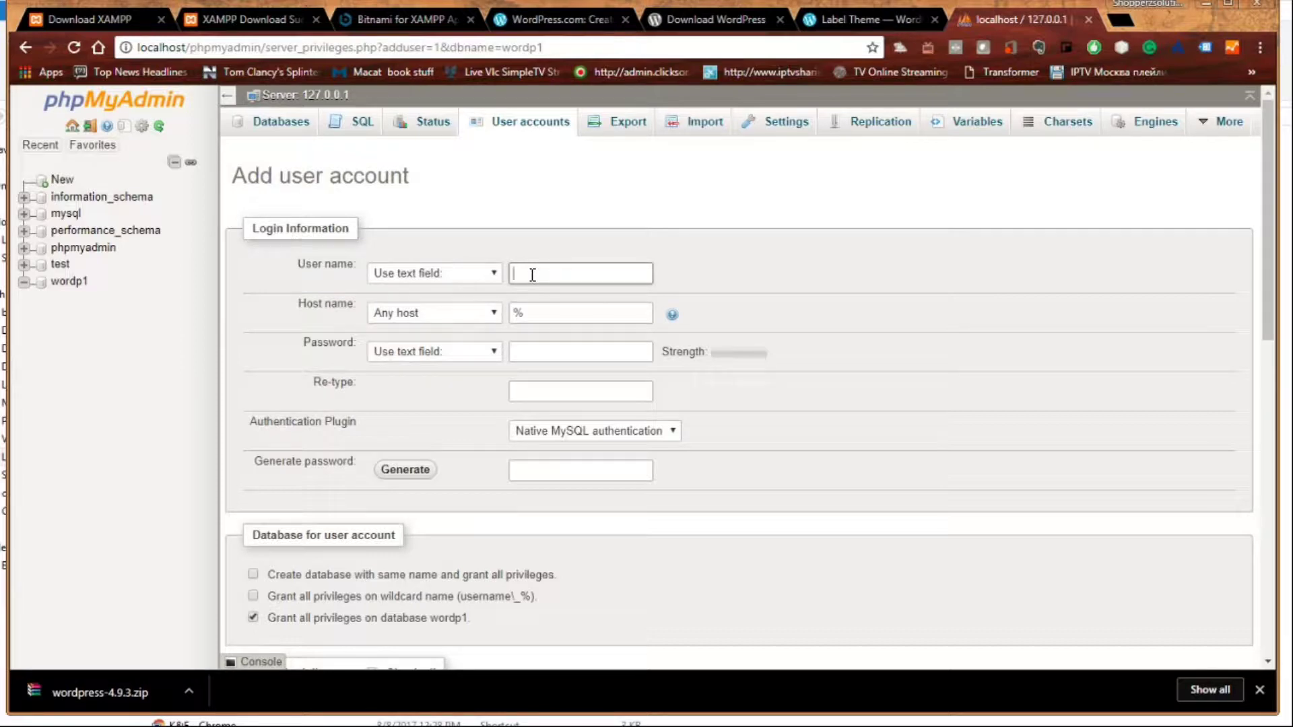
click(549, 312)
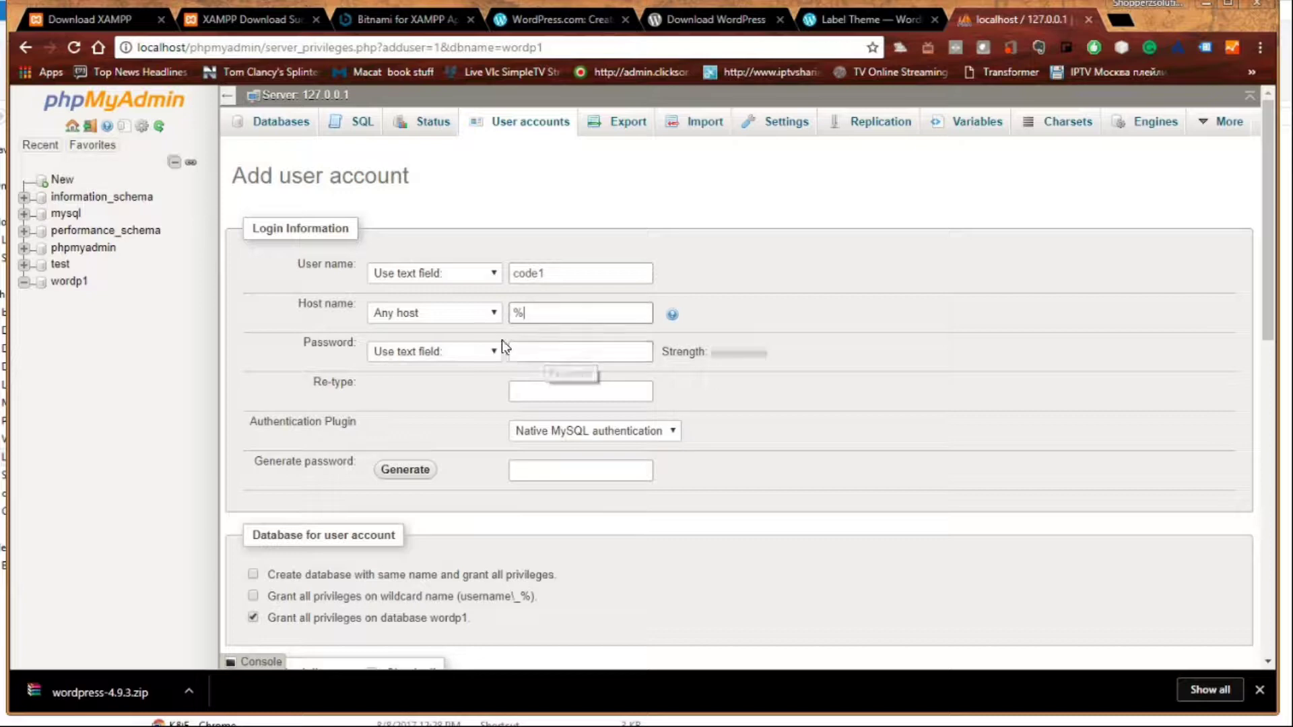
click(491, 318)
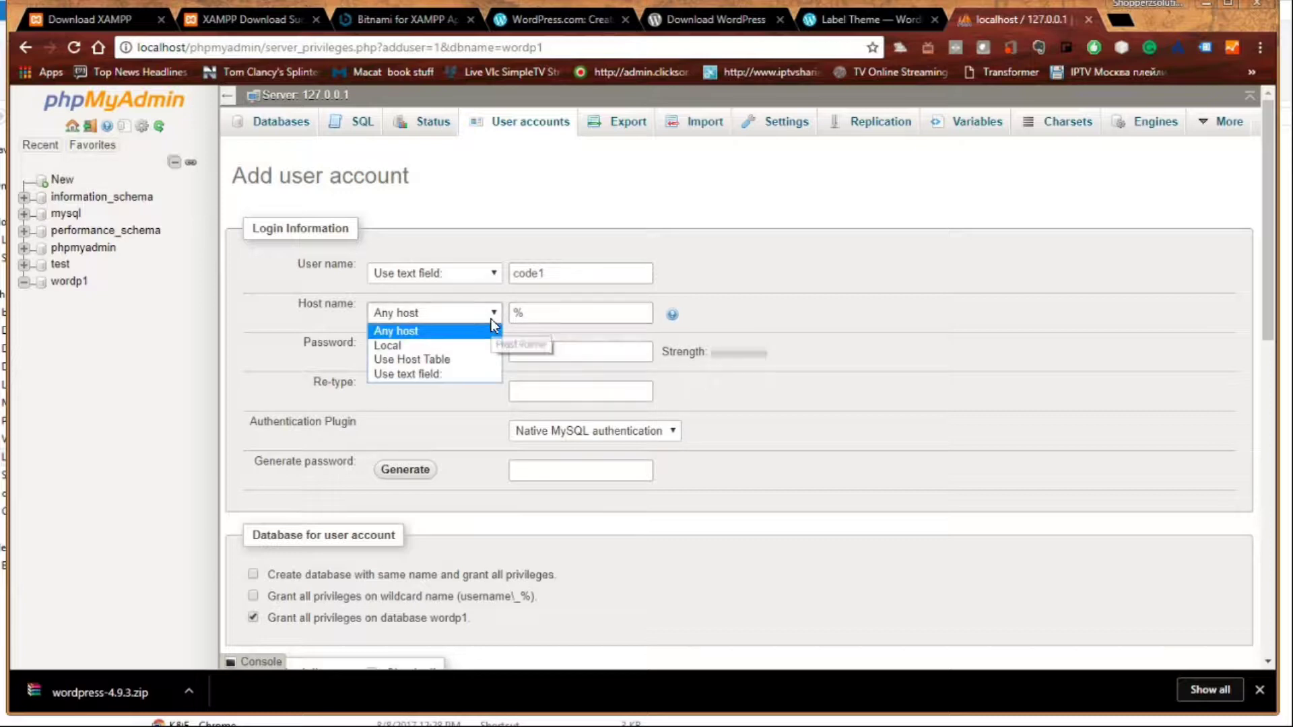
click(458, 346)
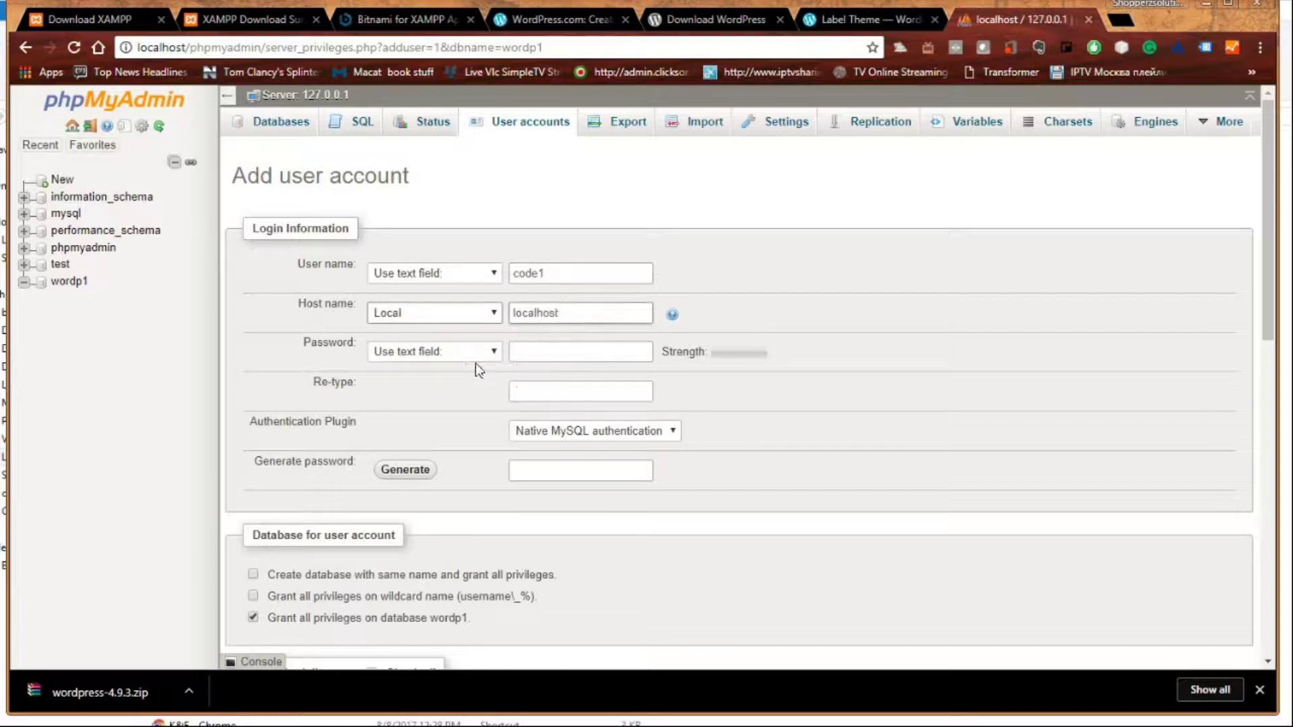
click(520, 347)
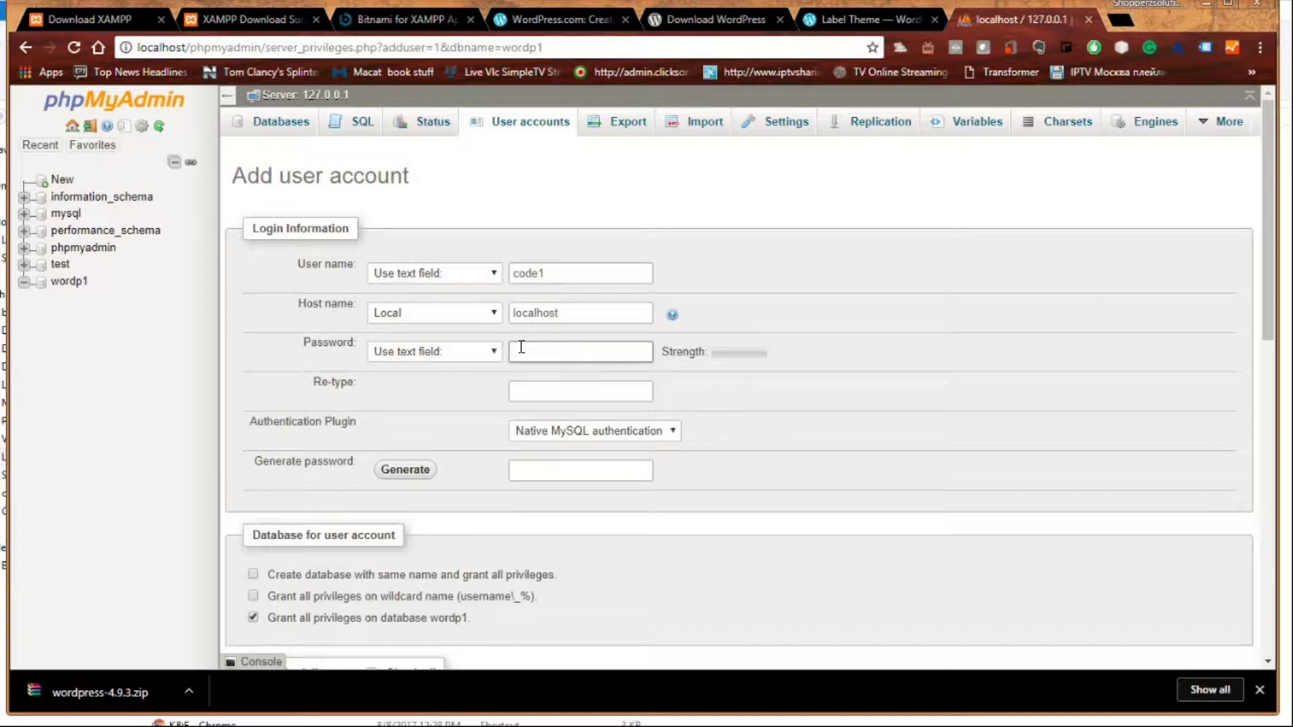
click(542, 392)
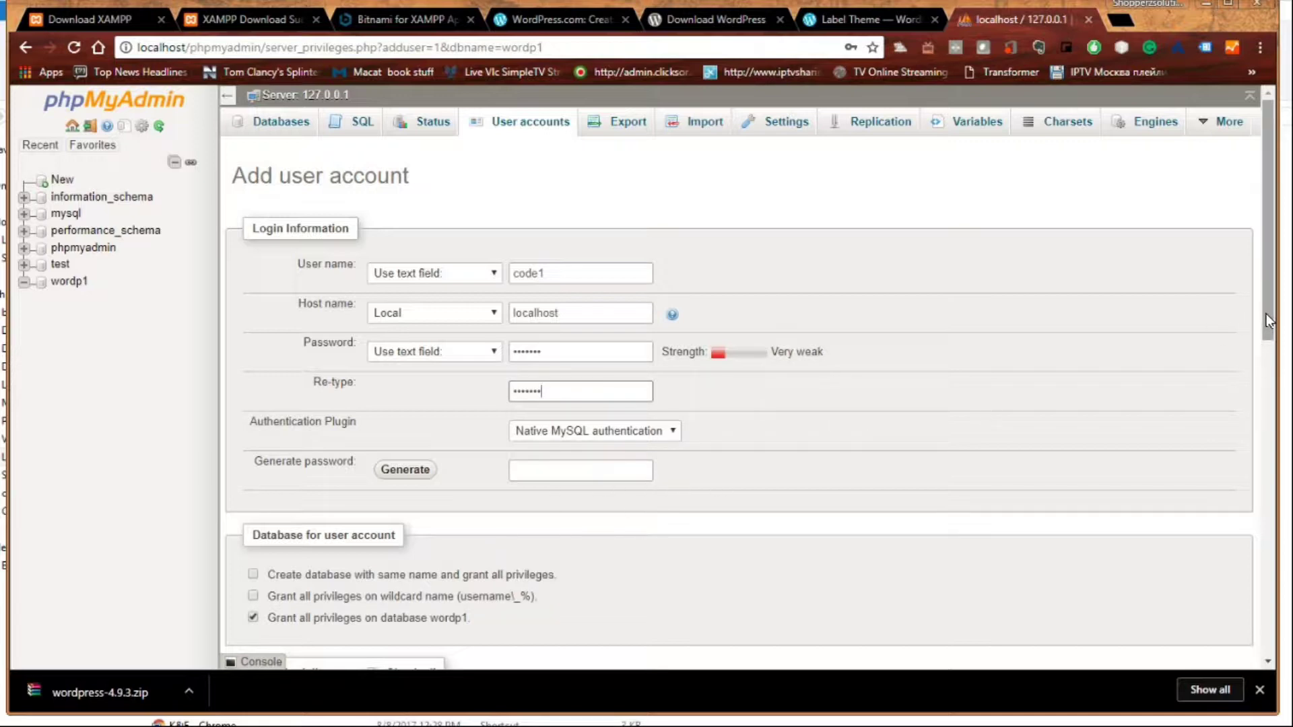
- Grant all global privileges, keep REQUIRE NONE, and create the user account
drag(1267, 312, 1269, 406)
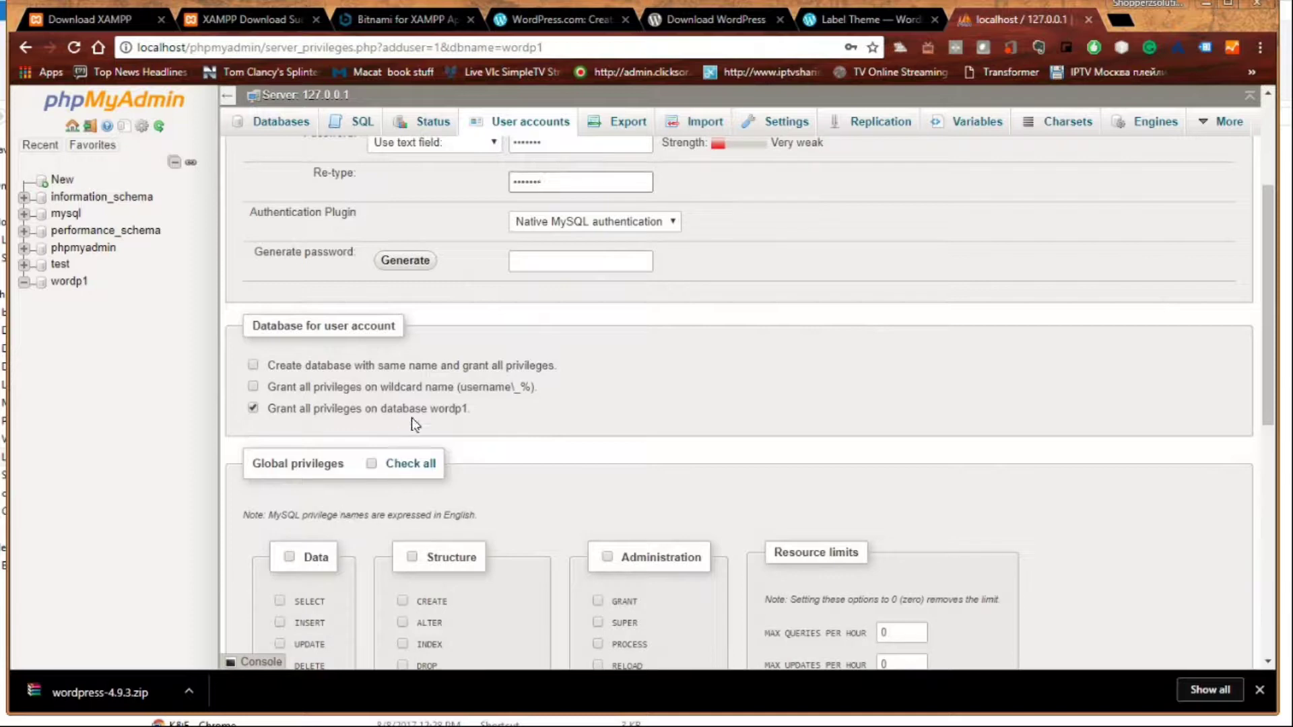
click(410, 465)
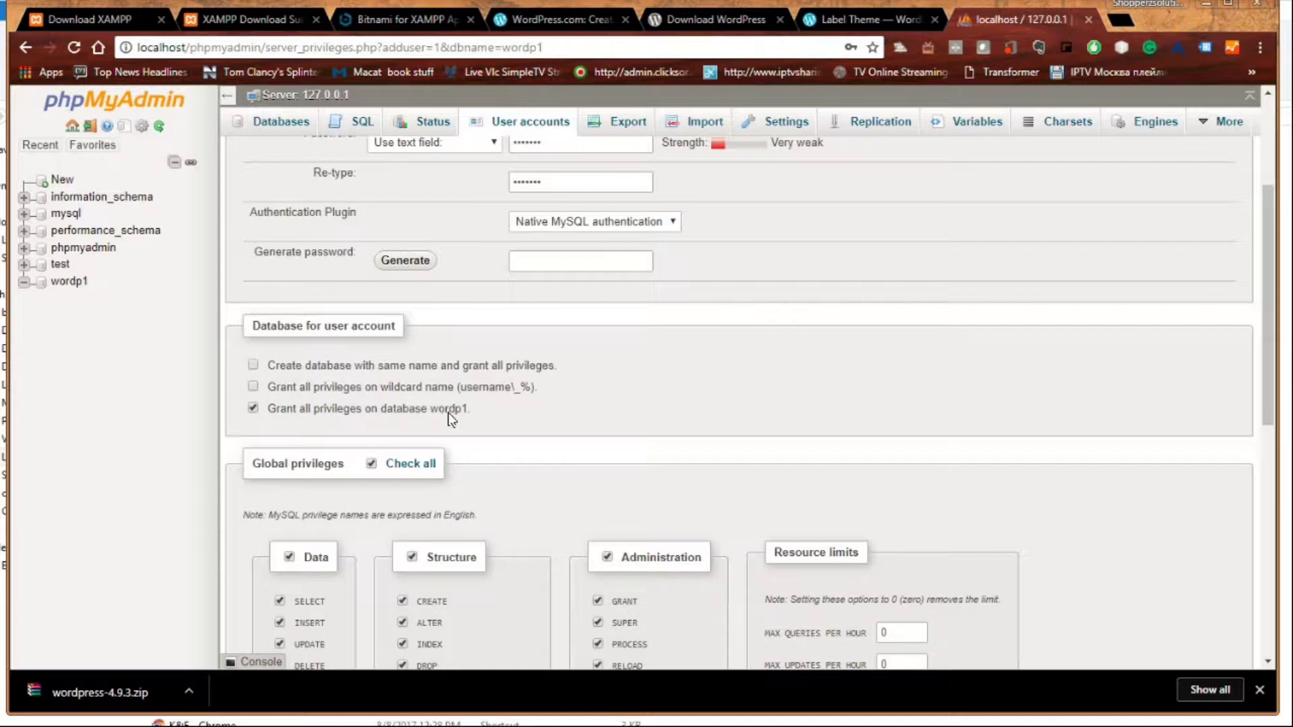
drag(1270, 447, 1279, 606)
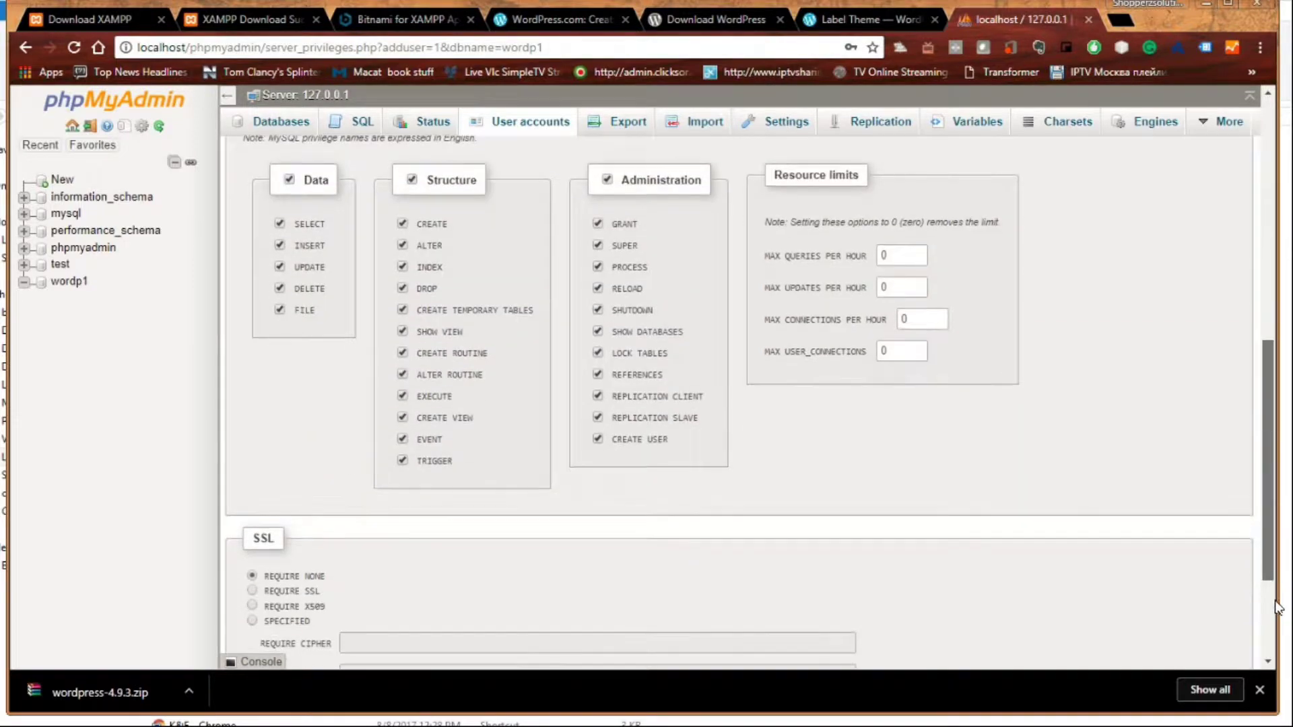
scroll(1278, 606, down, 3)
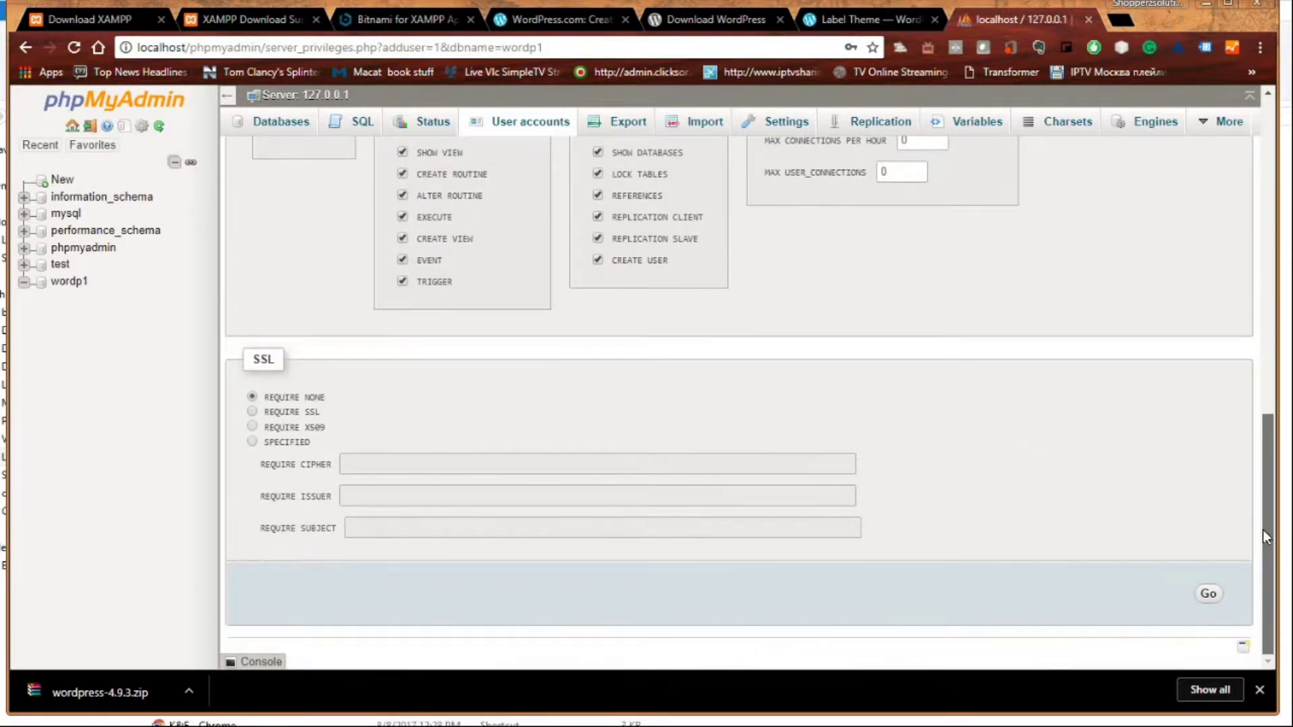
scroll(1263, 529, up, 15)
scroll(1242, 398, down, 14)
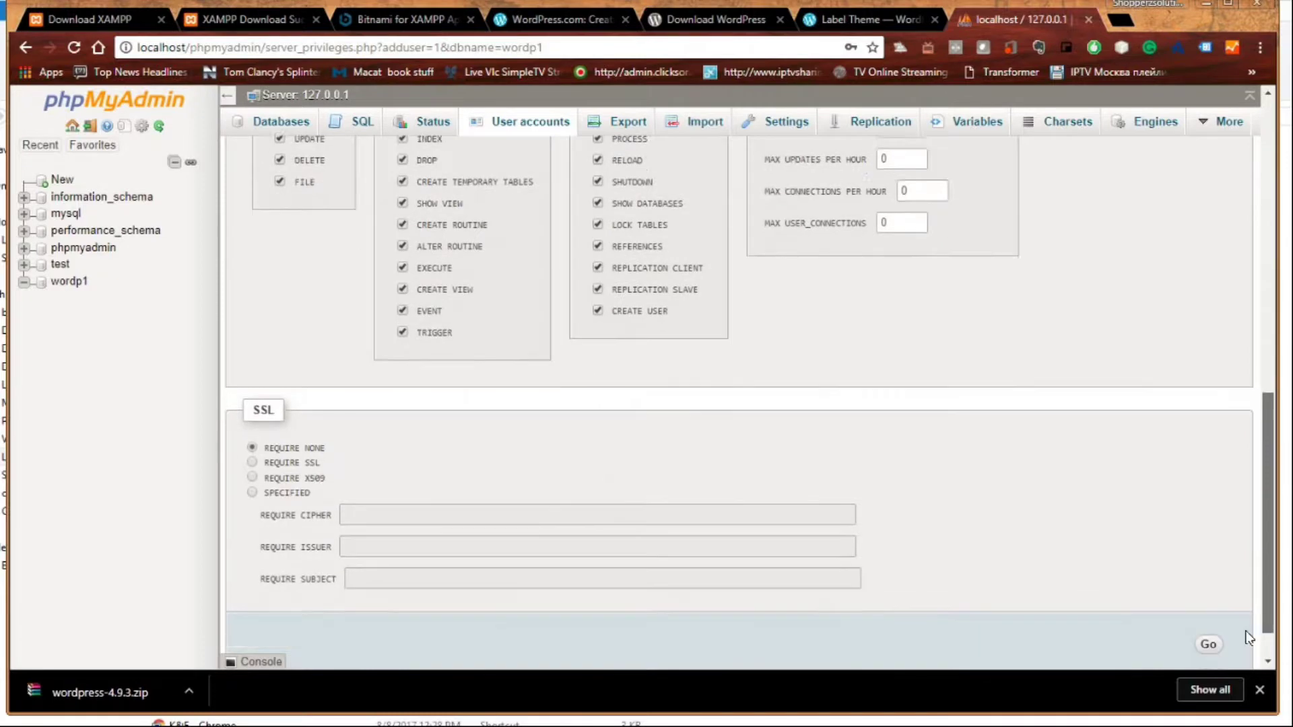
scroll(1249, 638, down, 1)
click(1209, 600)
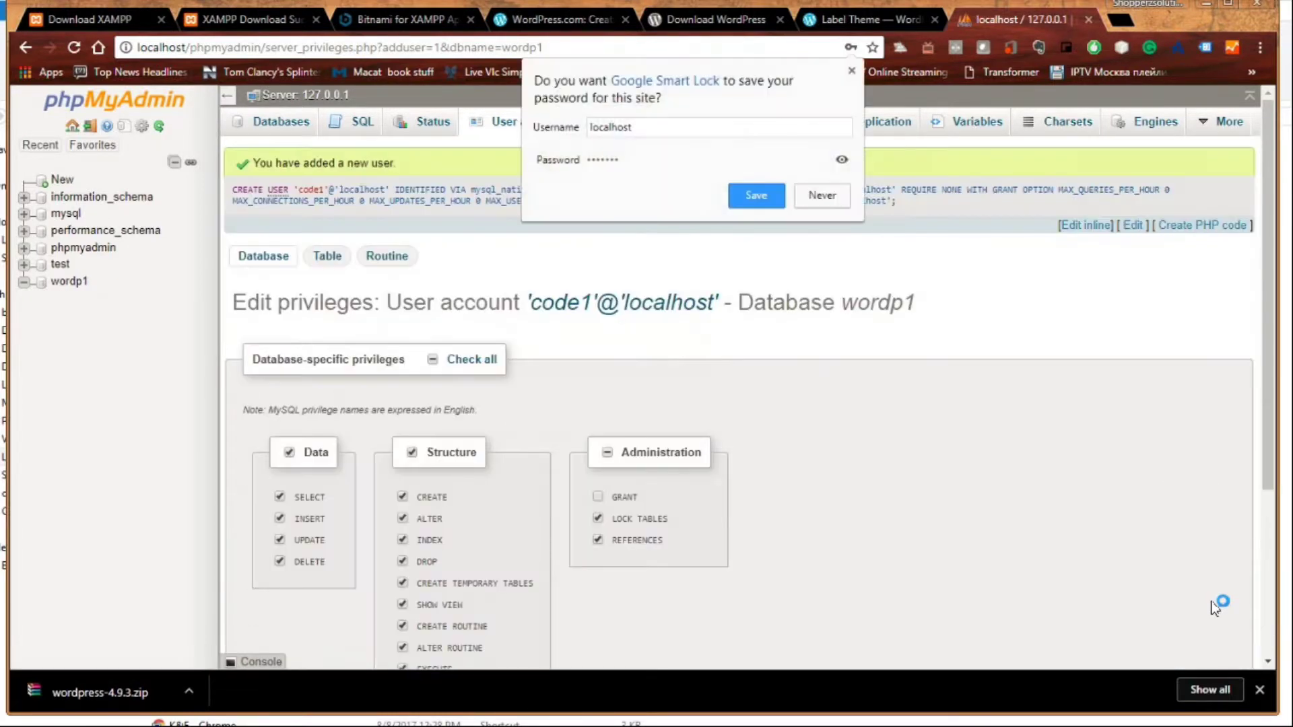
- Dismiss the save-password prompt and return to the Download WordPress page
click(851, 71)
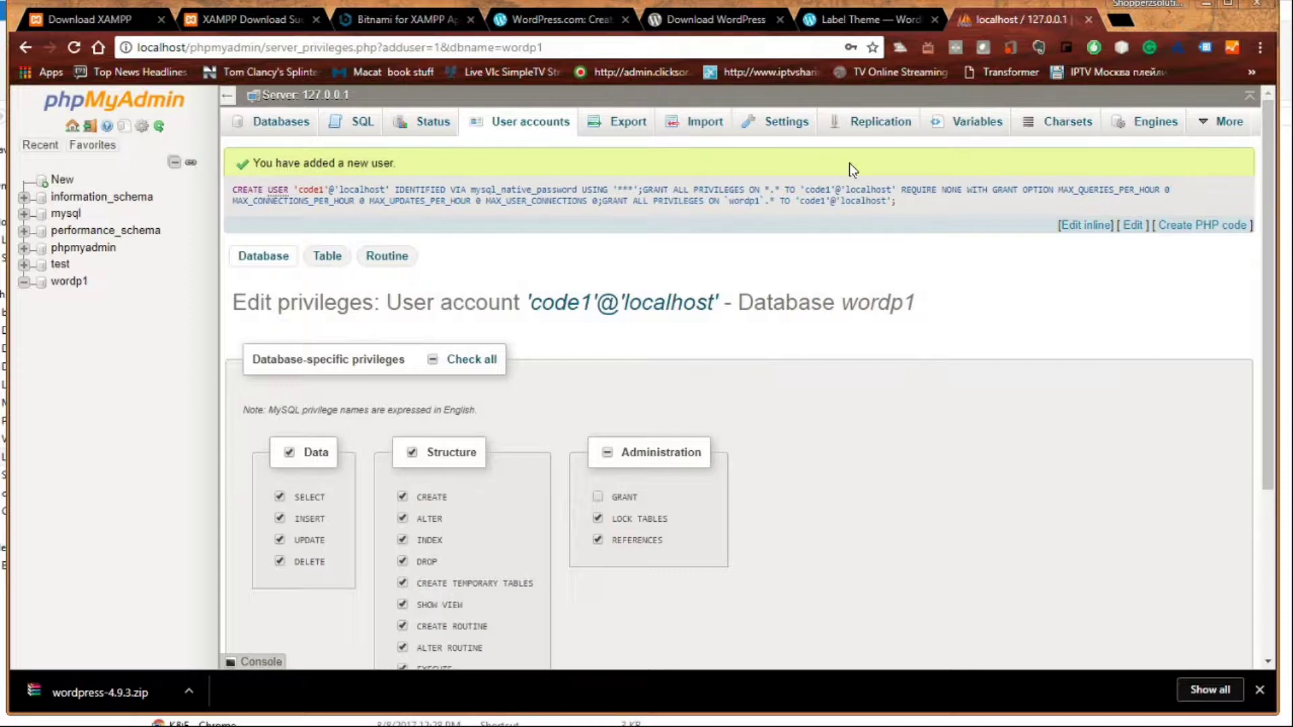
mouse_move(1271, 439)
mouse_down()
mouse_move(1271, 592)
mouse_move(1271, 440)
mouse_up()
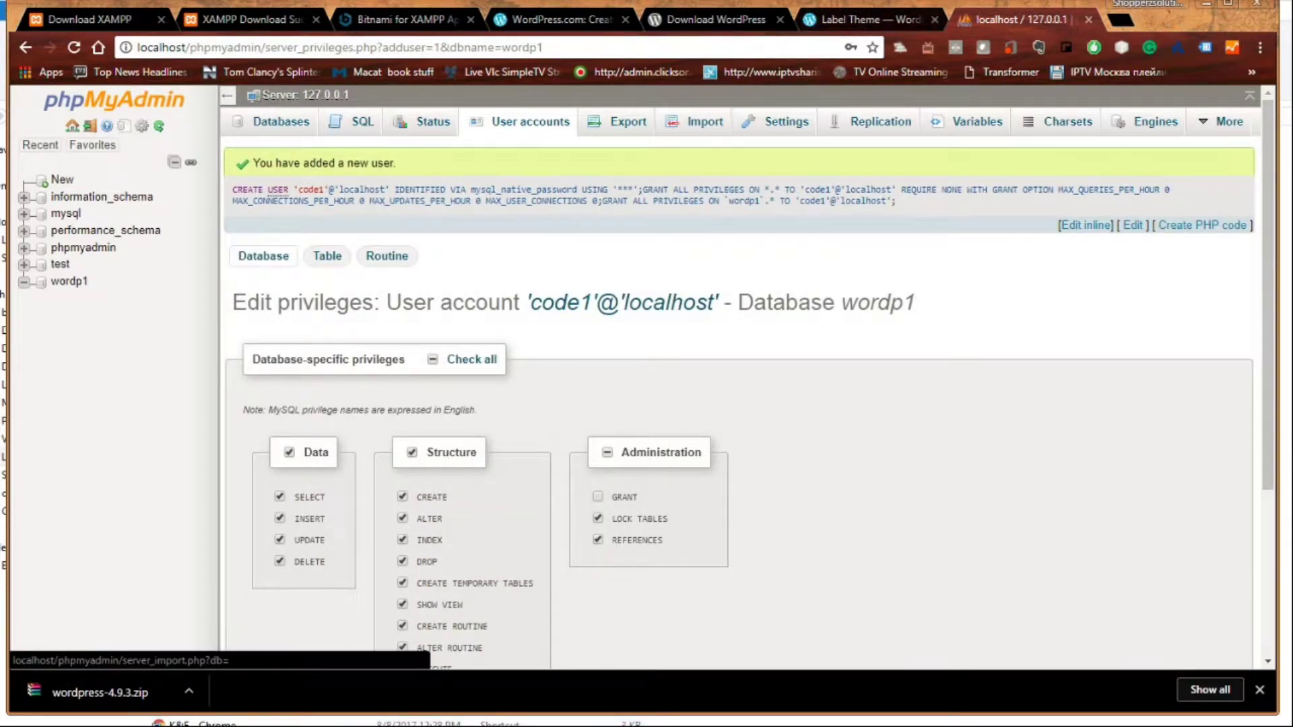
click(738, 15)
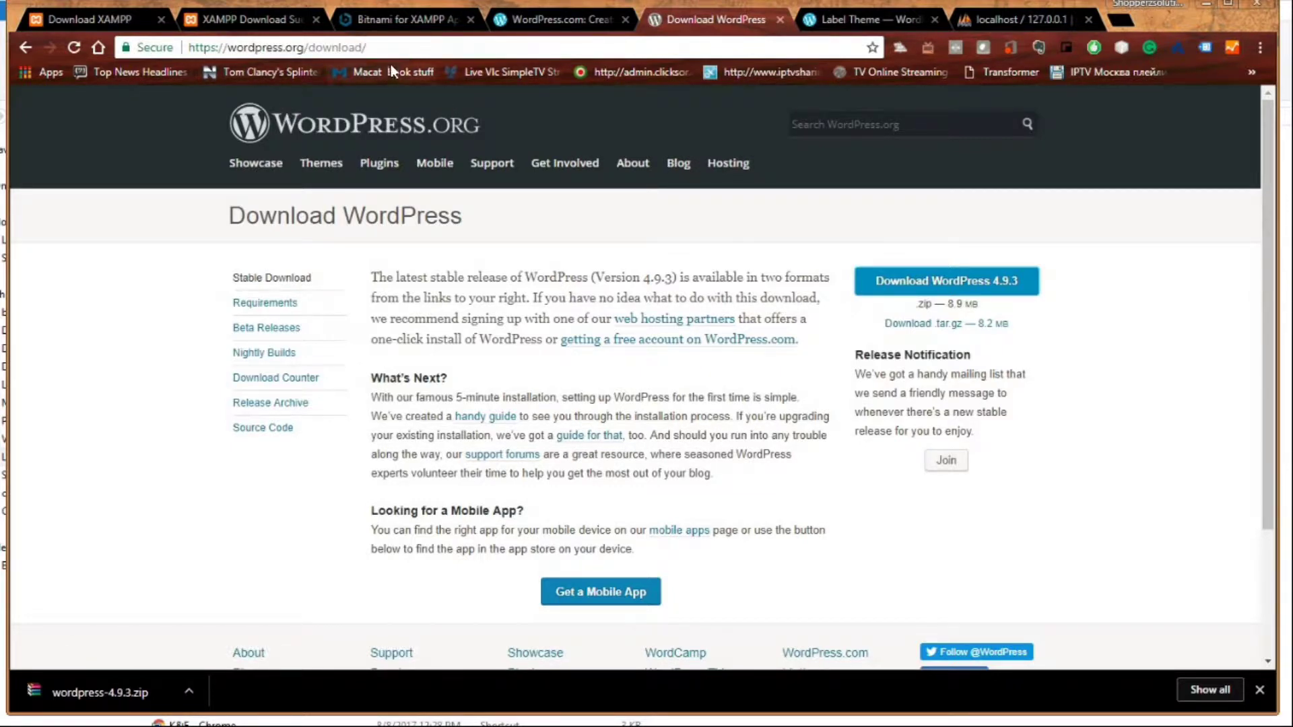
- Open wordpress-4.9.3.zip in WinRAR, check the wordpress folder's Extract To options, then minimize it
drag(372, 47, 222, 47)
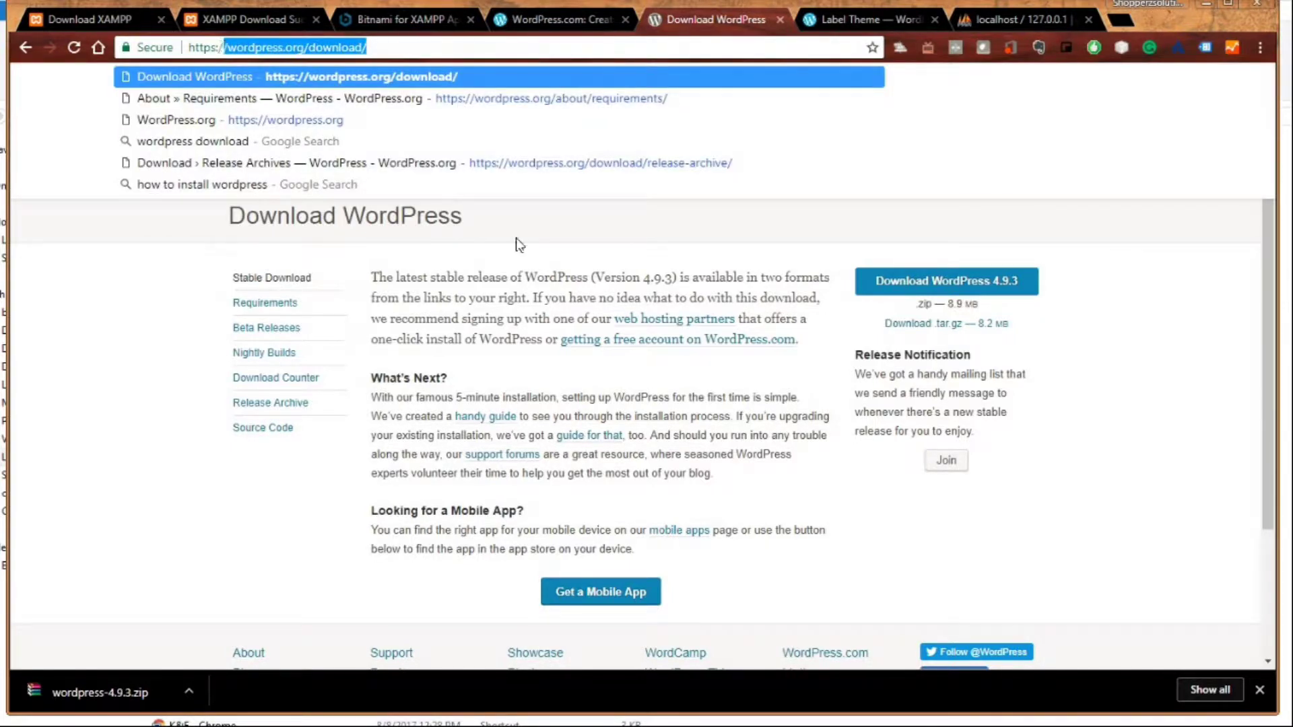
click(676, 209)
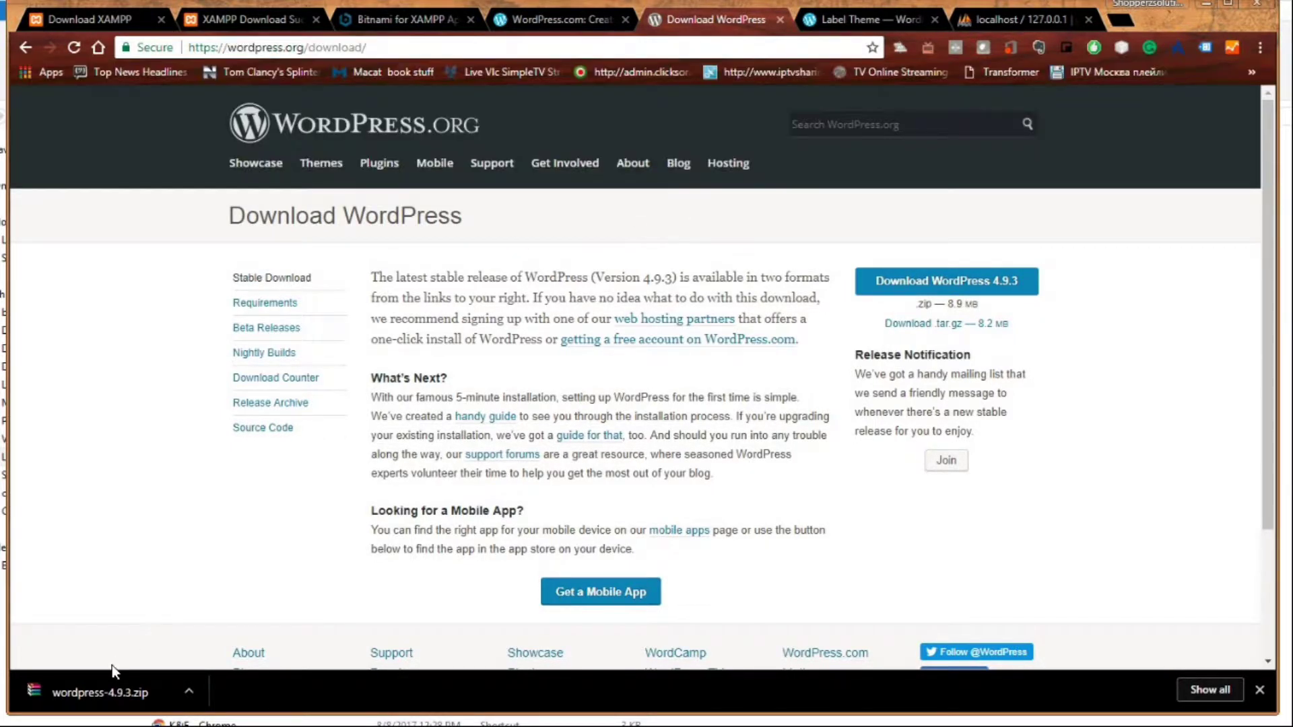
click(113, 688)
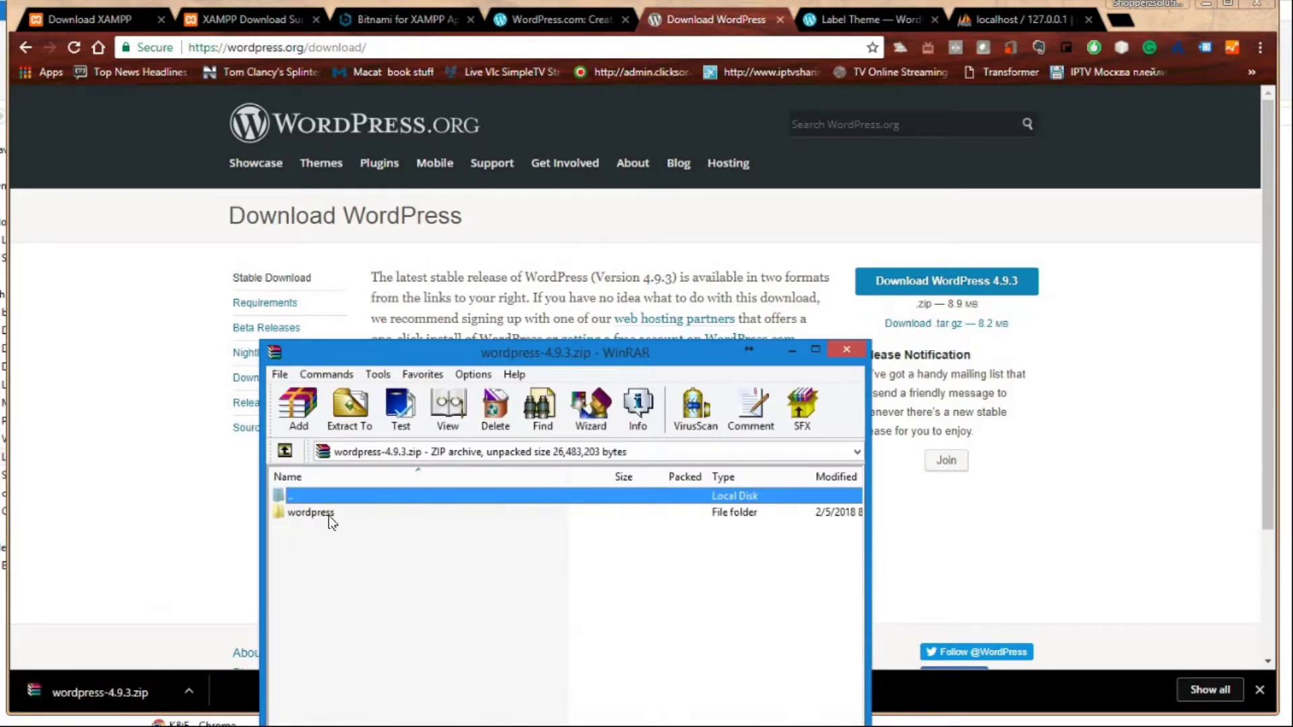
click(329, 516)
click(350, 411)
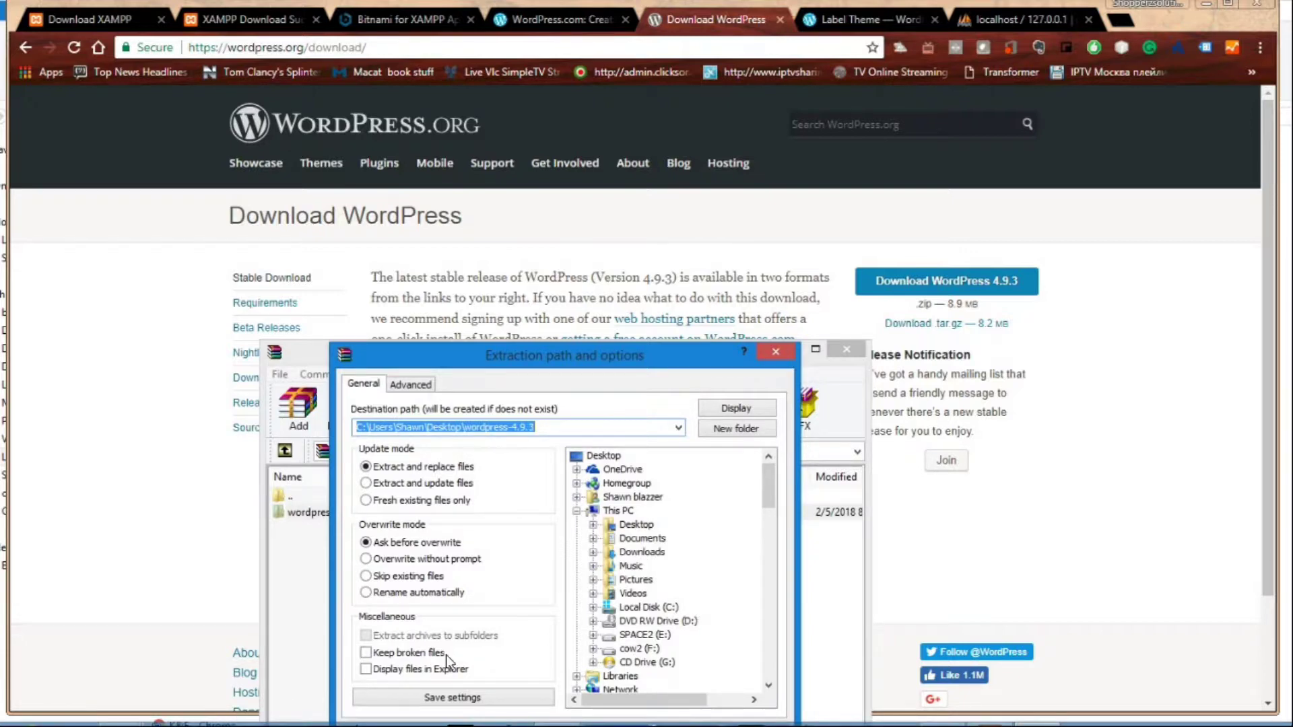
click(781, 349)
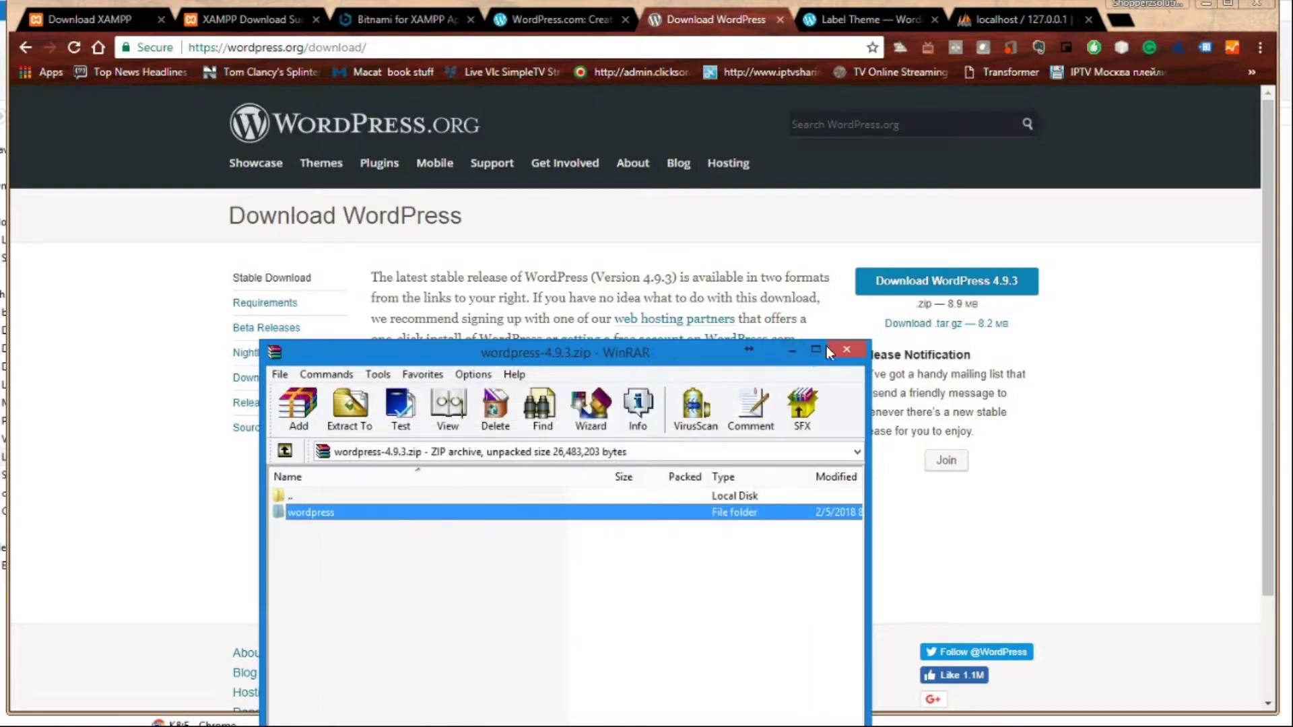
click(793, 351)
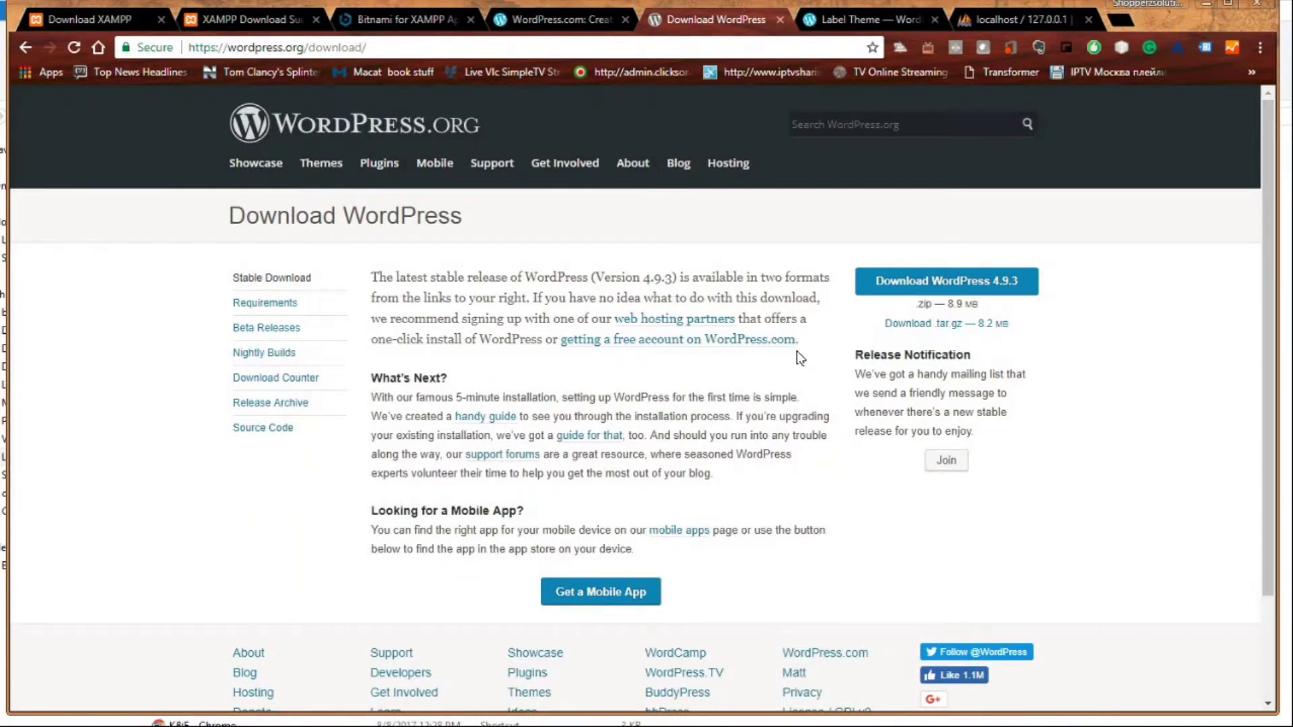
- Copy the C:\xampp\htdocs path from File Explorer, then bring the WinRAR archive back up
key(alt+Tab)
key(alt+Tab)
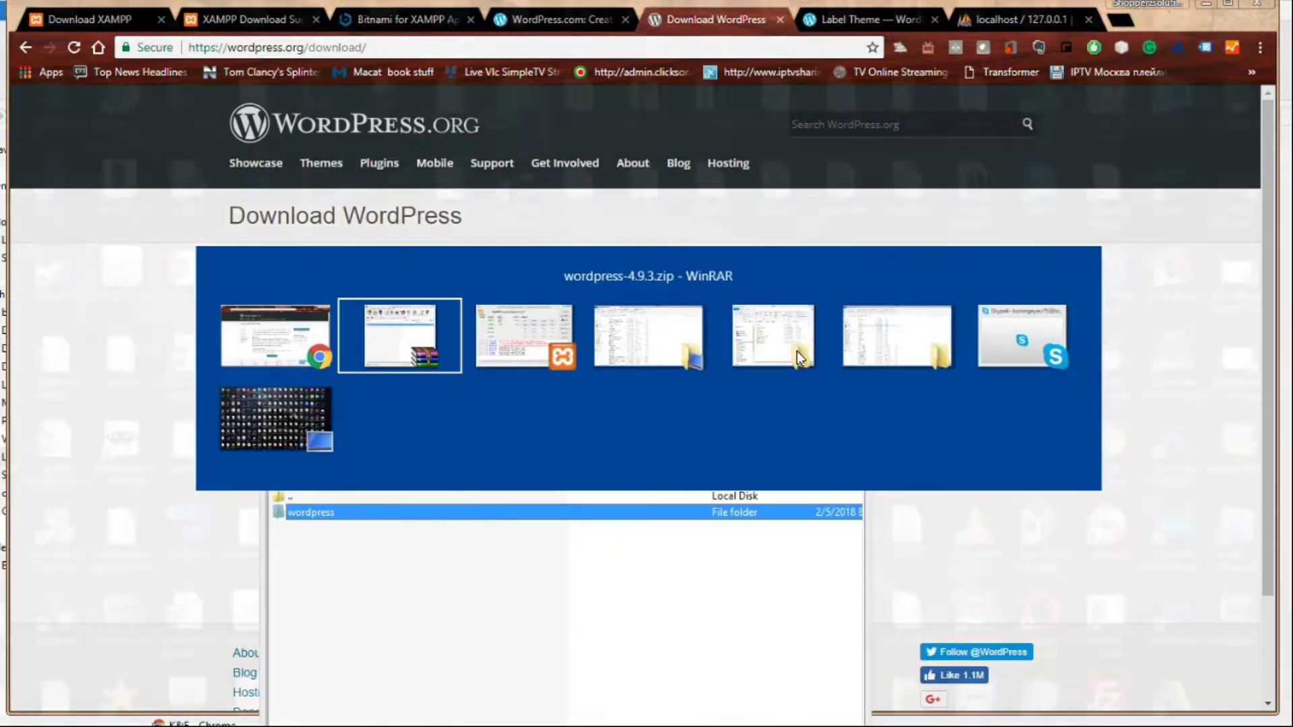
key(alt+Tab)
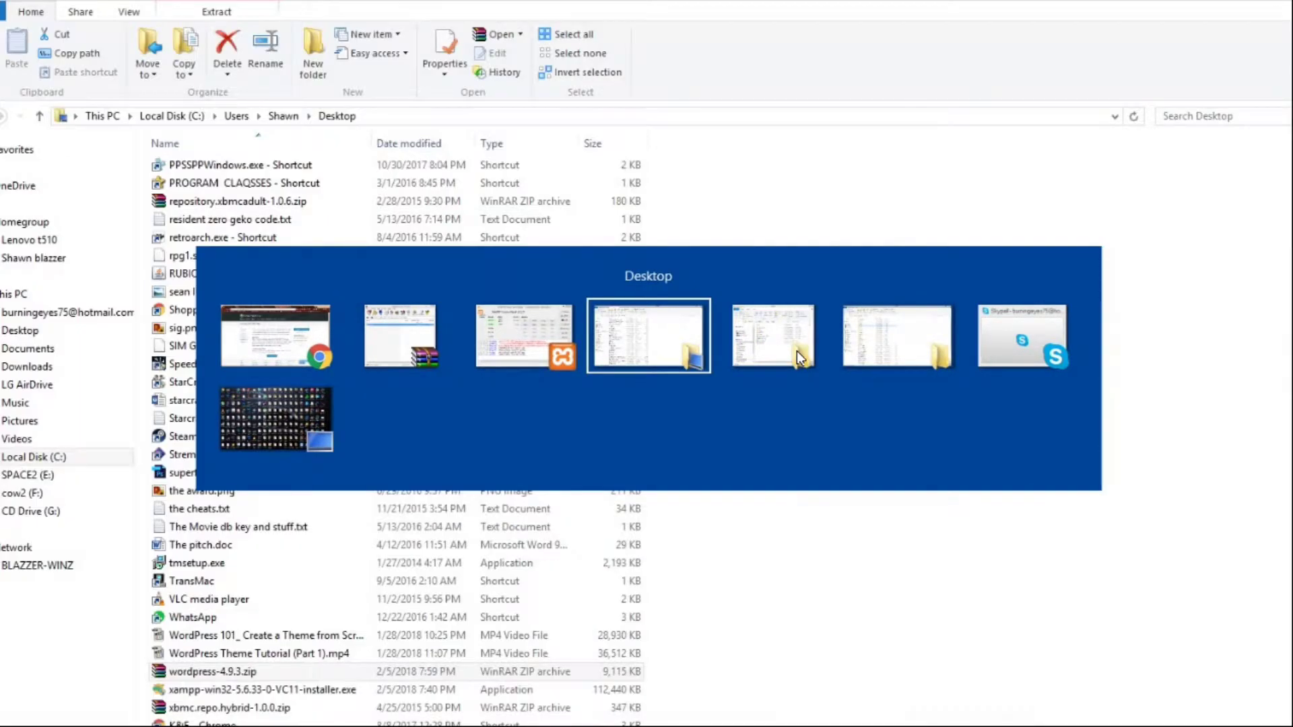
key(alt+Tab)
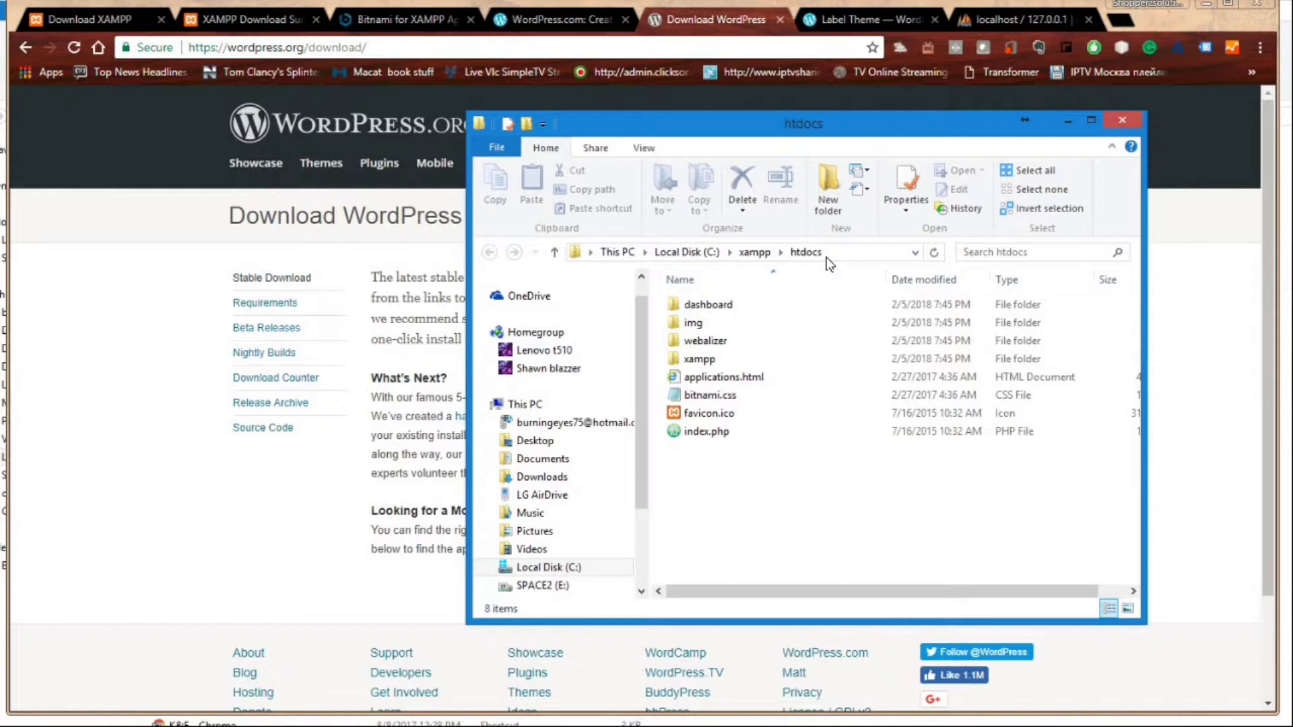
click(823, 256)
click(833, 253)
click(861, 251)
click(867, 251)
key(ctrl+c)
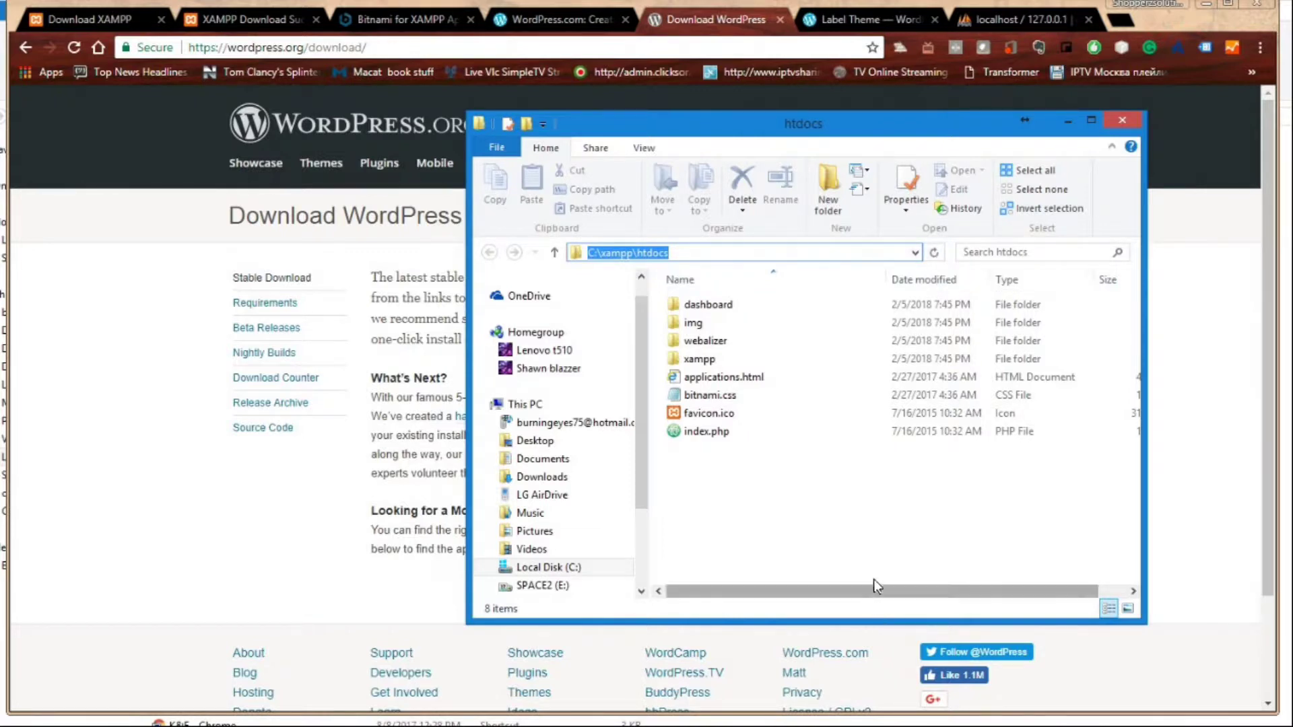
click(870, 540)
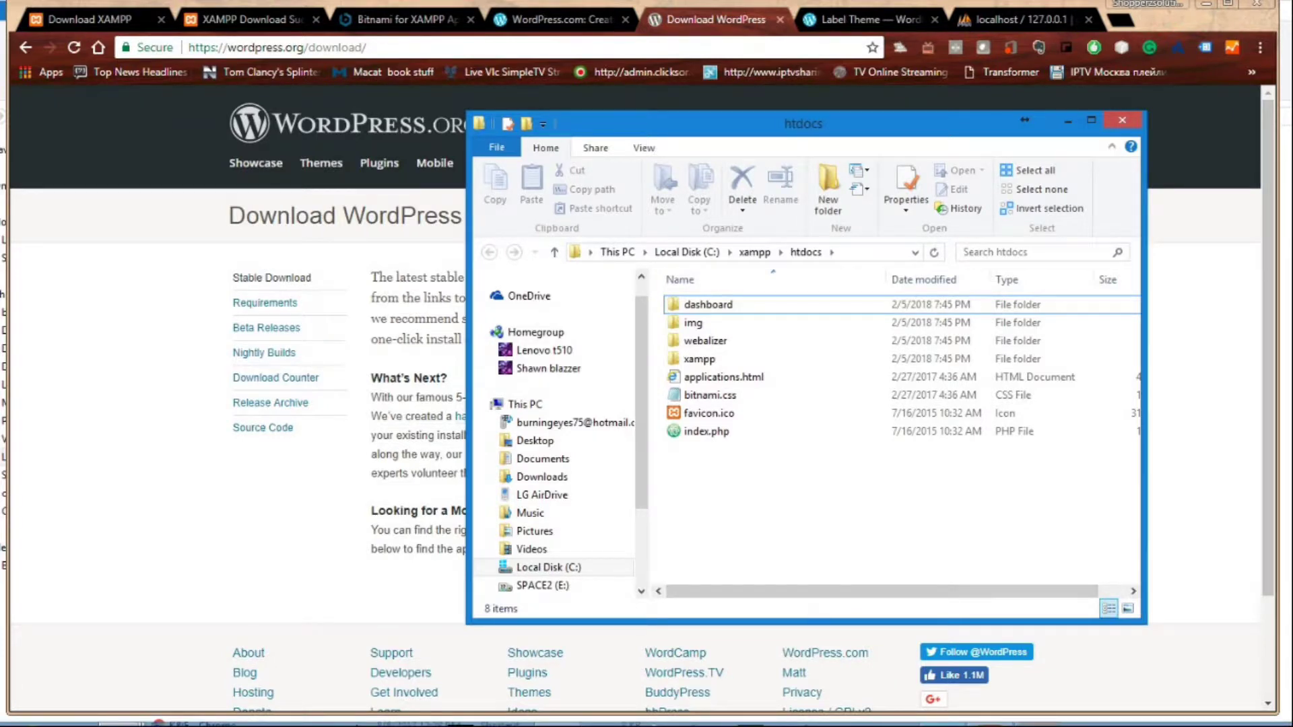
click(1038, 726)
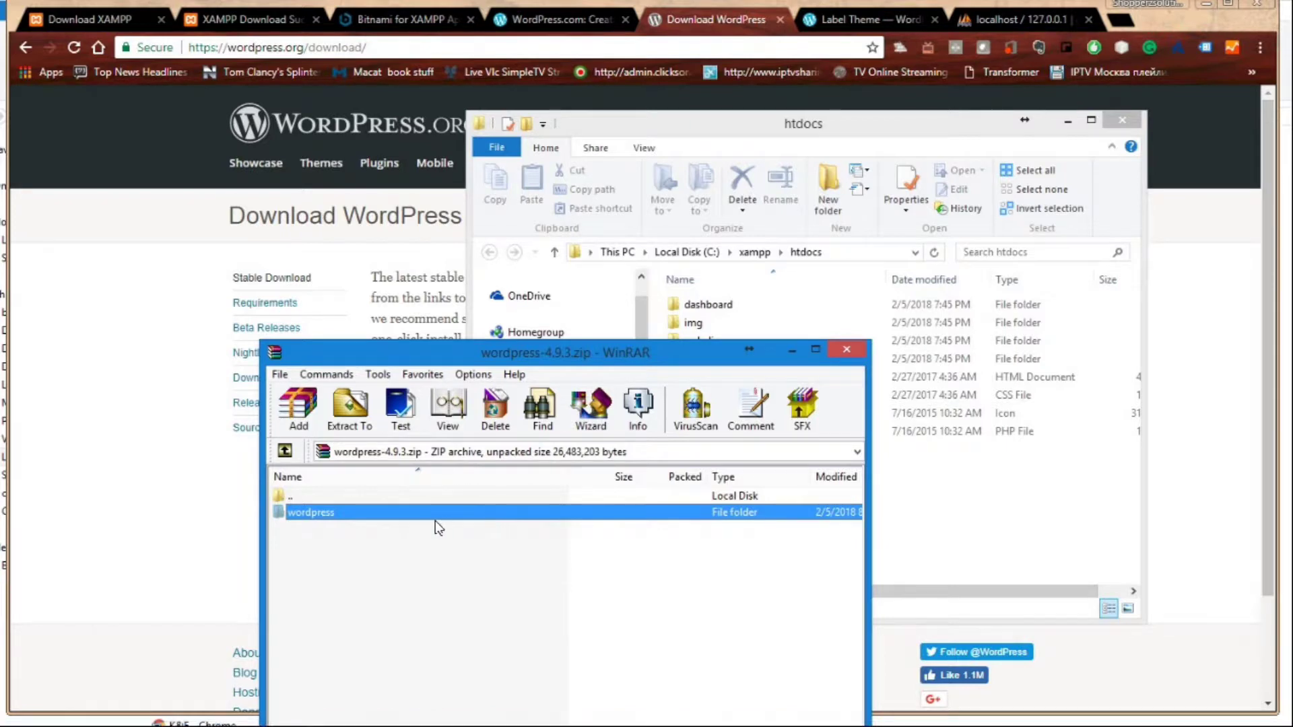
- Extract the wordpress folder with destination C:\xampp\htdocs, then close WinRAR
click(352, 431)
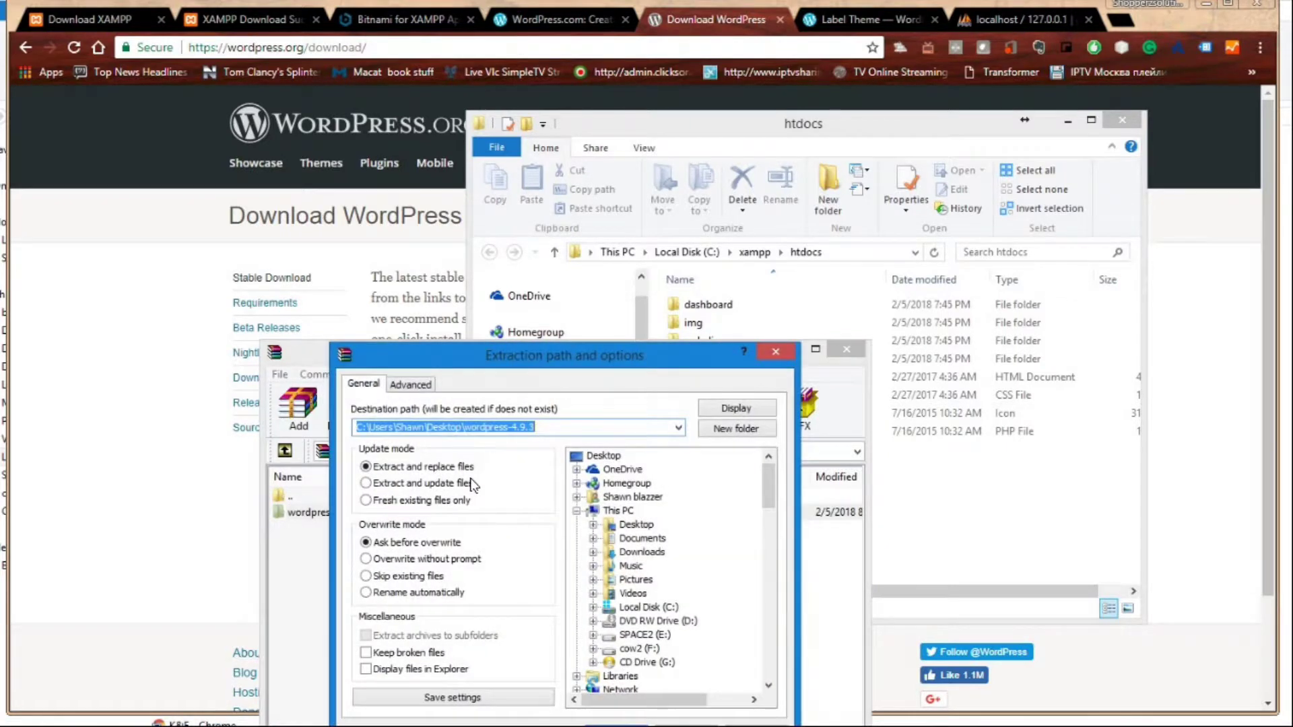
key(BackSpace)
key(ctrl+v)
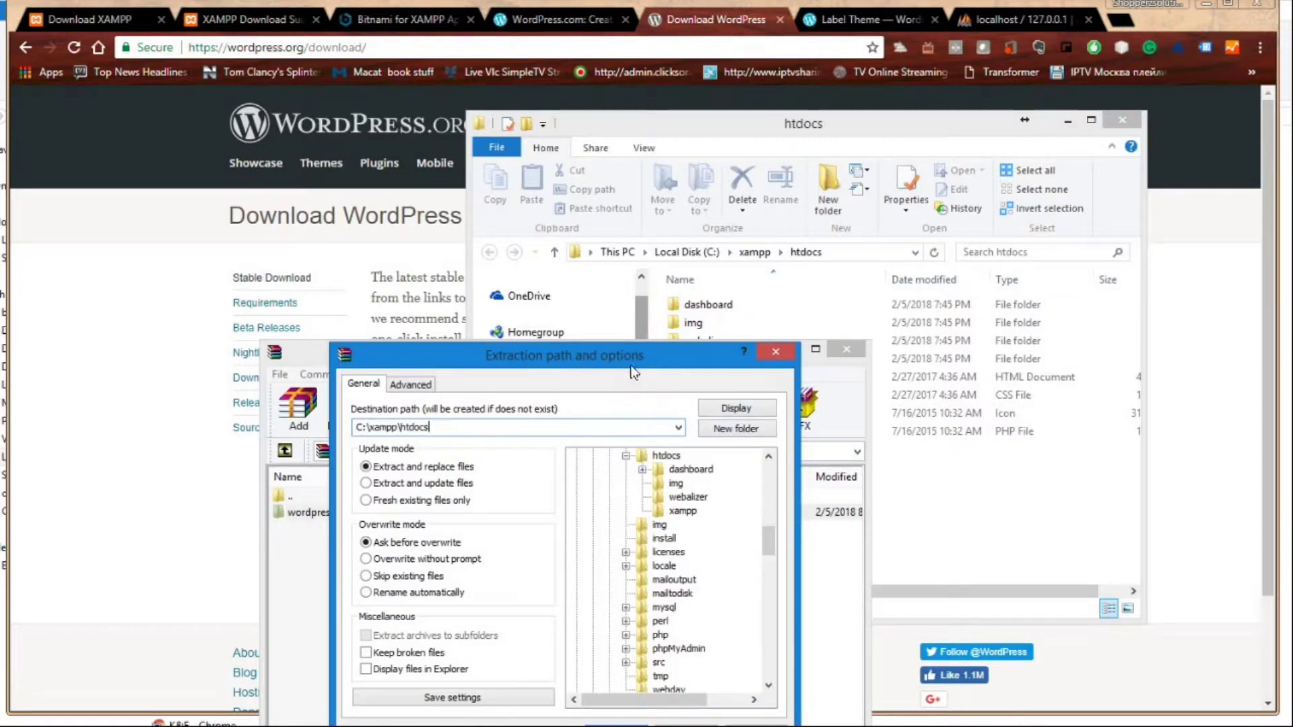
click(674, 713)
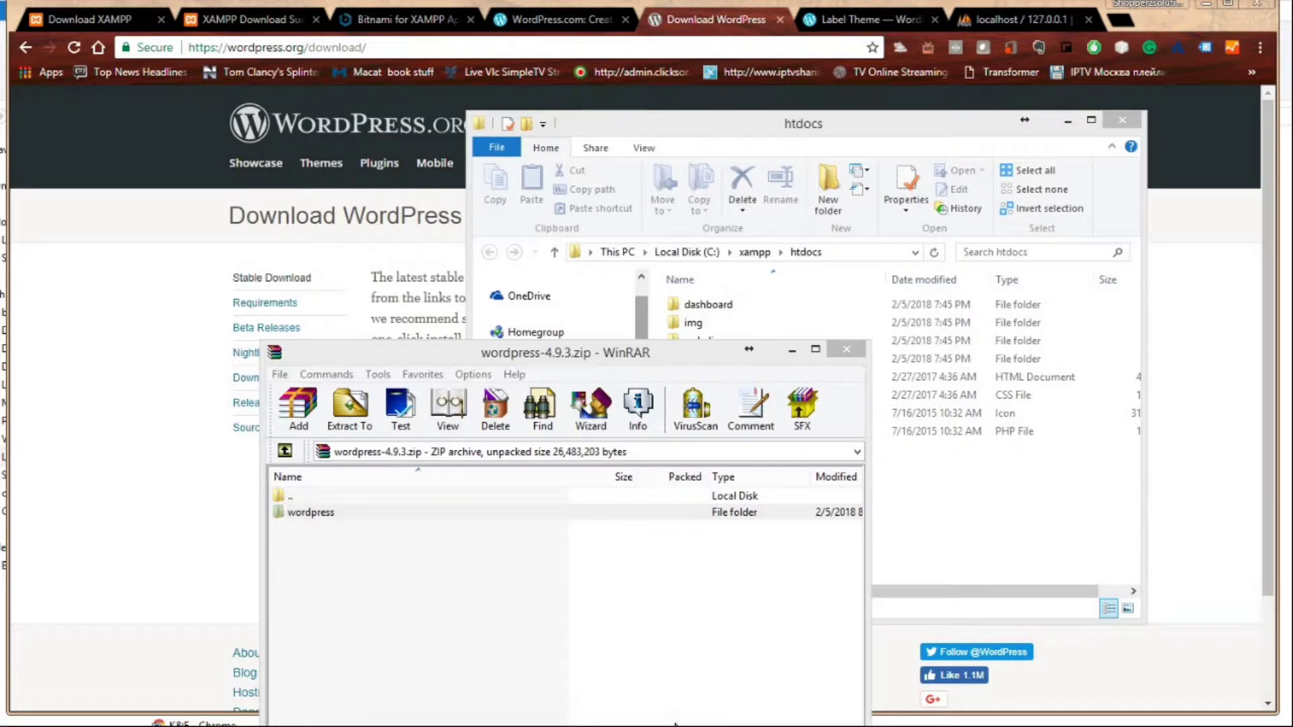
drag(674, 725, 638, 155)
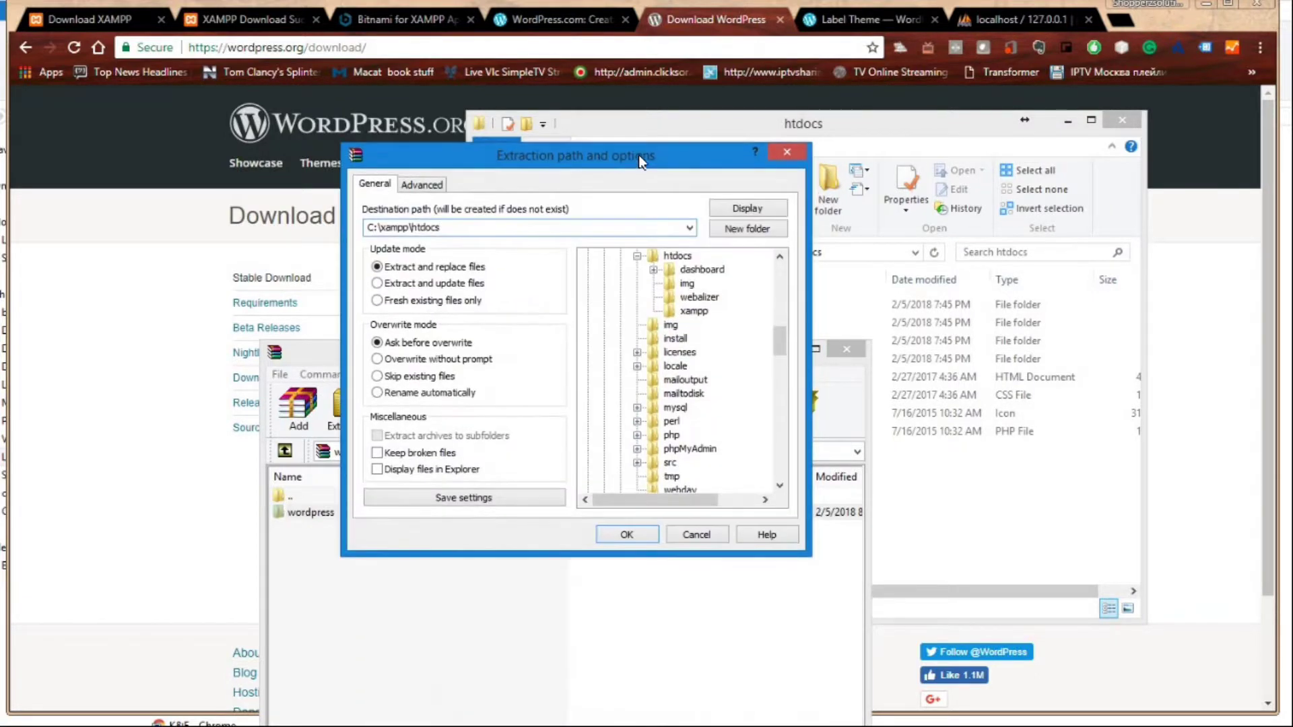
click(644, 536)
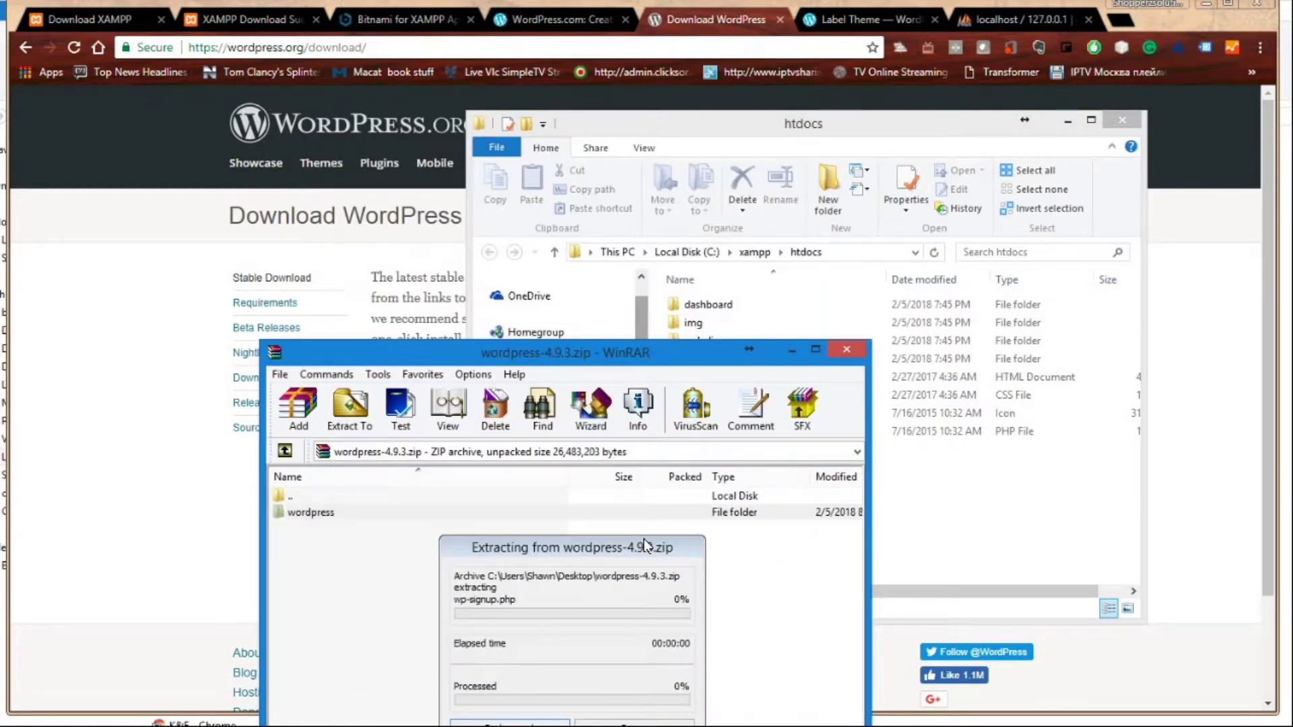
drag(622, 543, 645, 389)
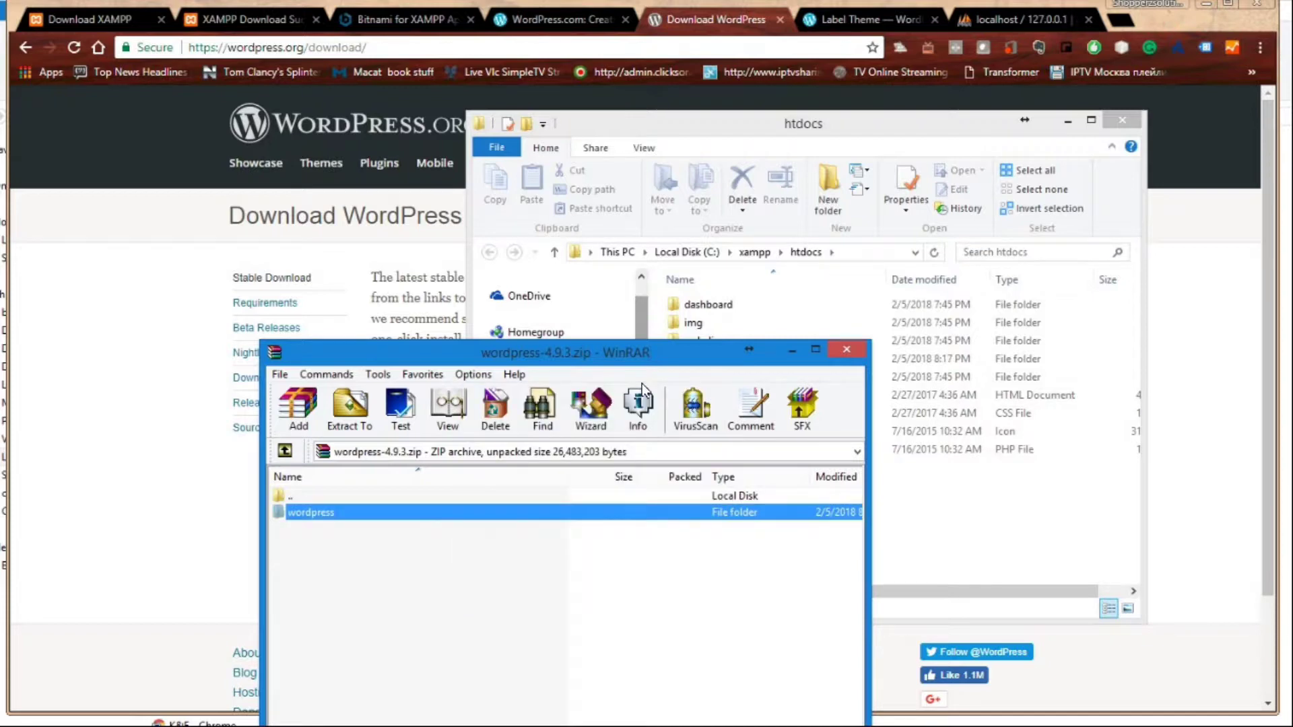
click(847, 350)
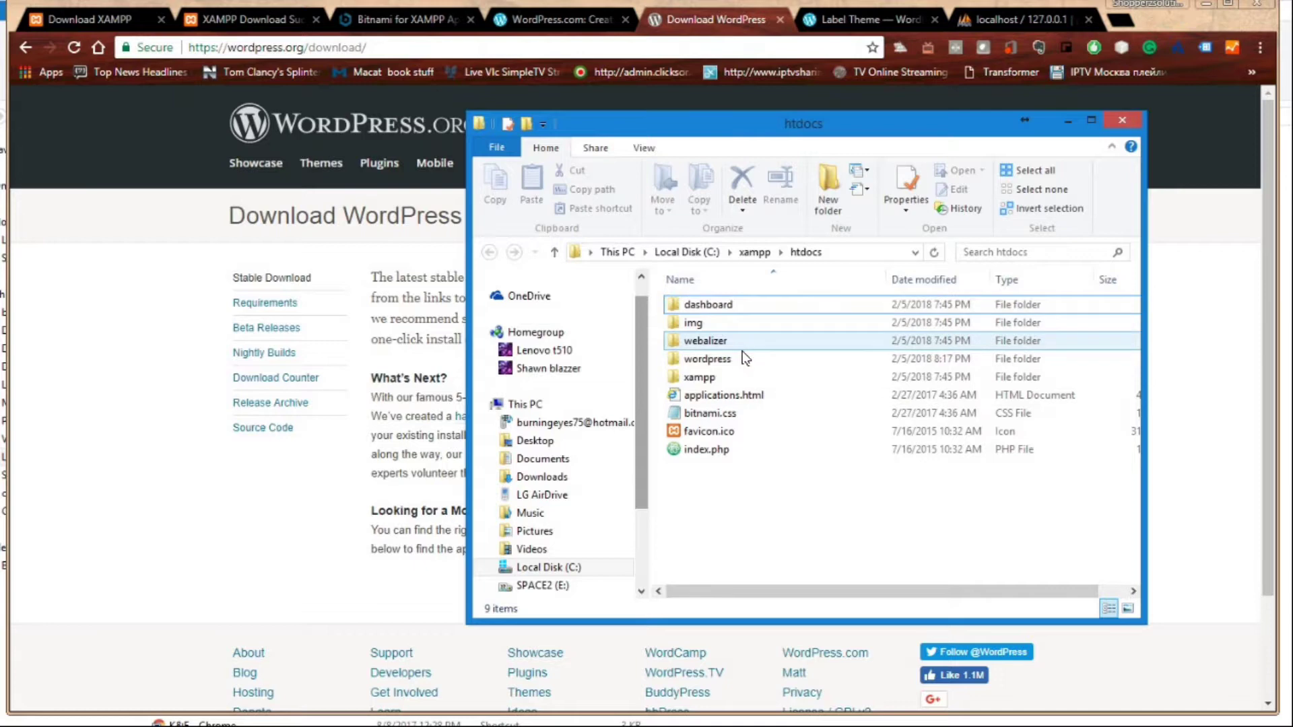
- Rename the extracted wordpress folder in htdocs to 'simple', then minimize the Explorer window
click(727, 364)
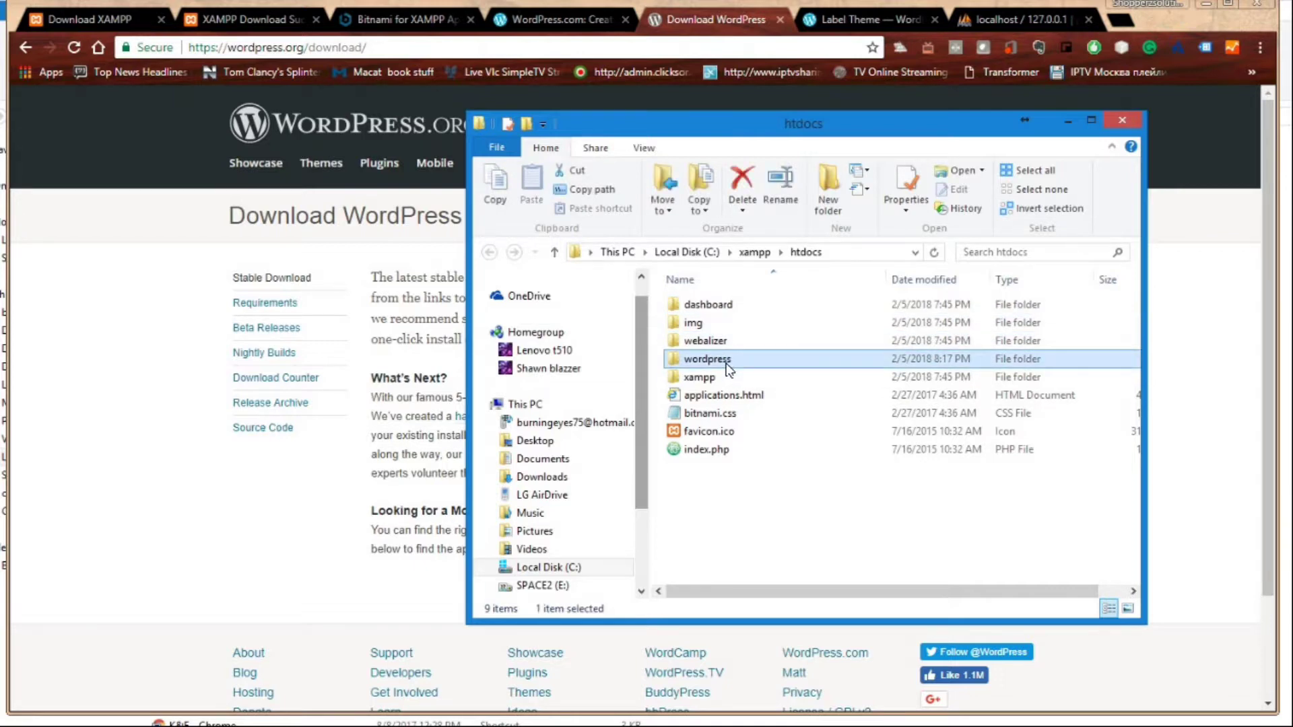
right_click(726, 367)
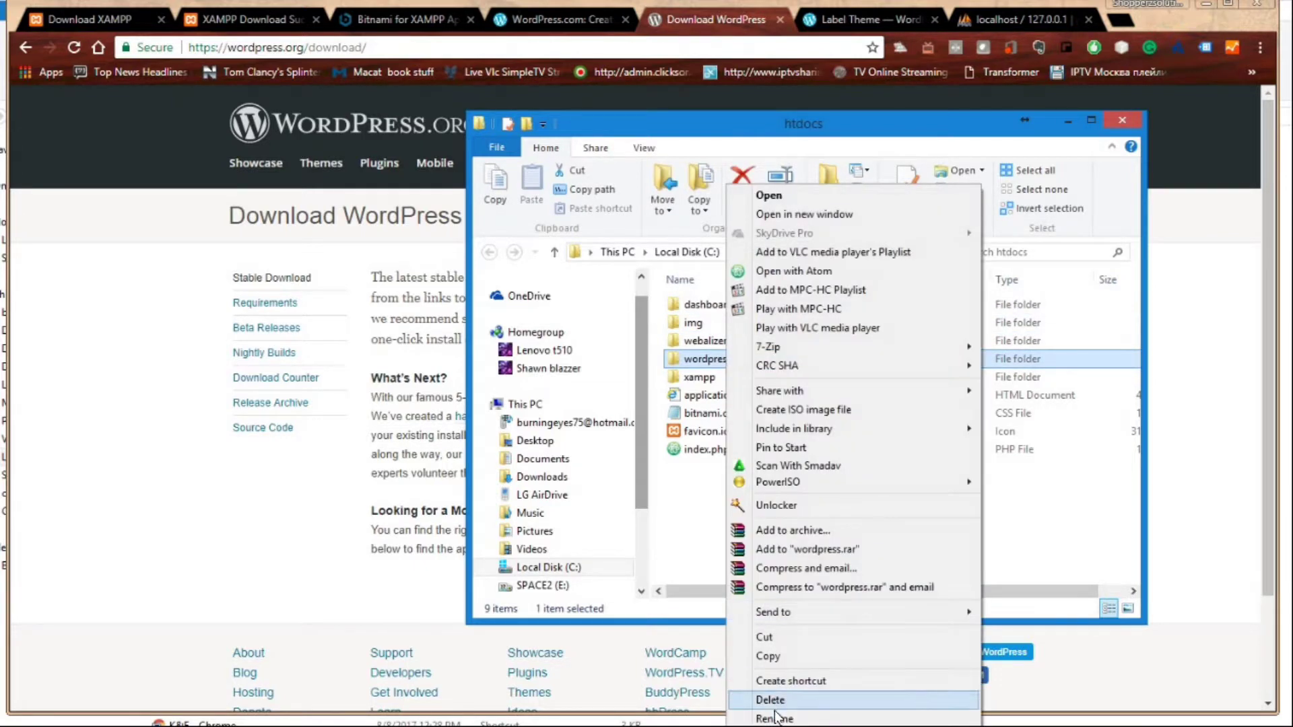
click(774, 718)
key(BackSpace)
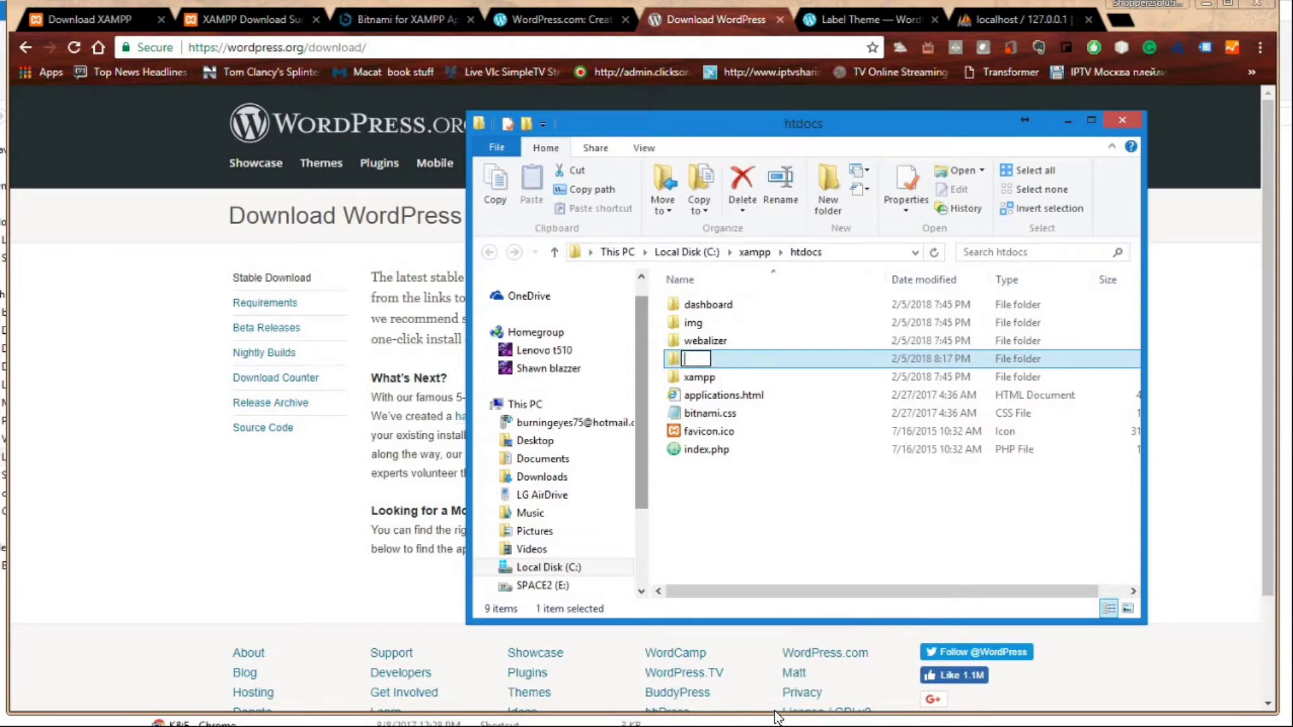
text(simple)
click(801, 525)
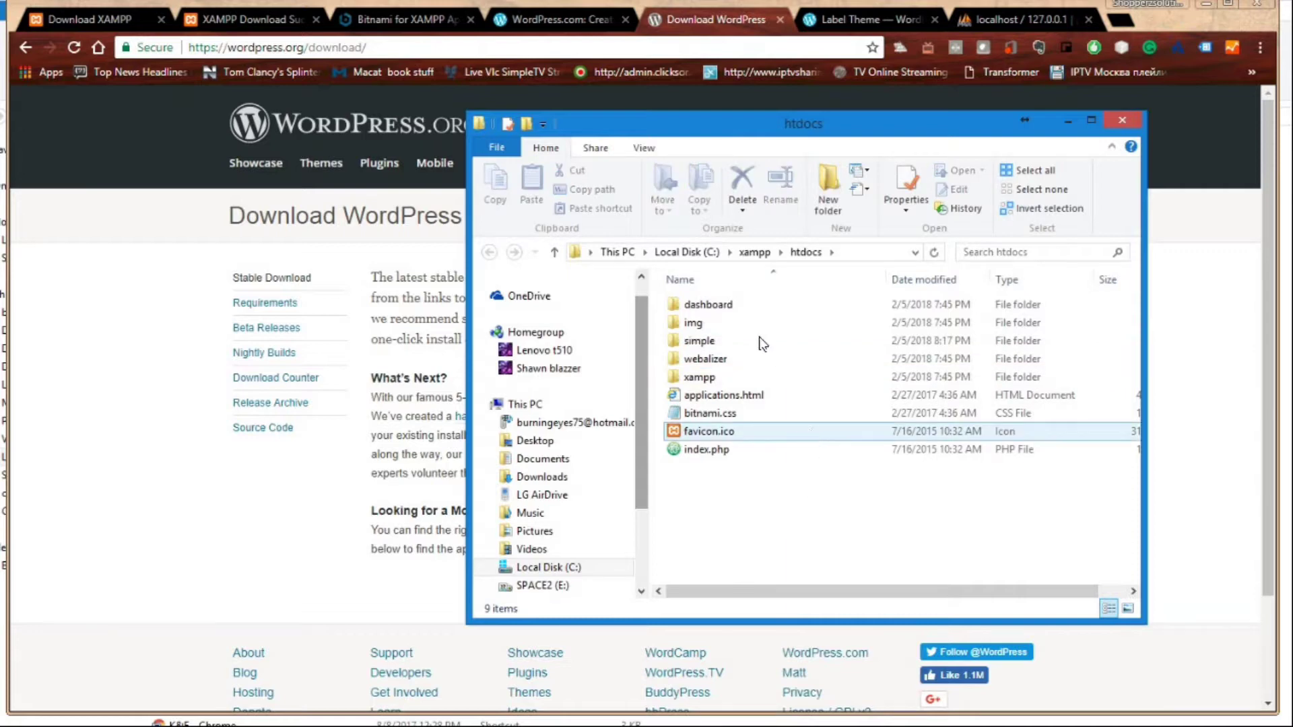
click(1070, 120)
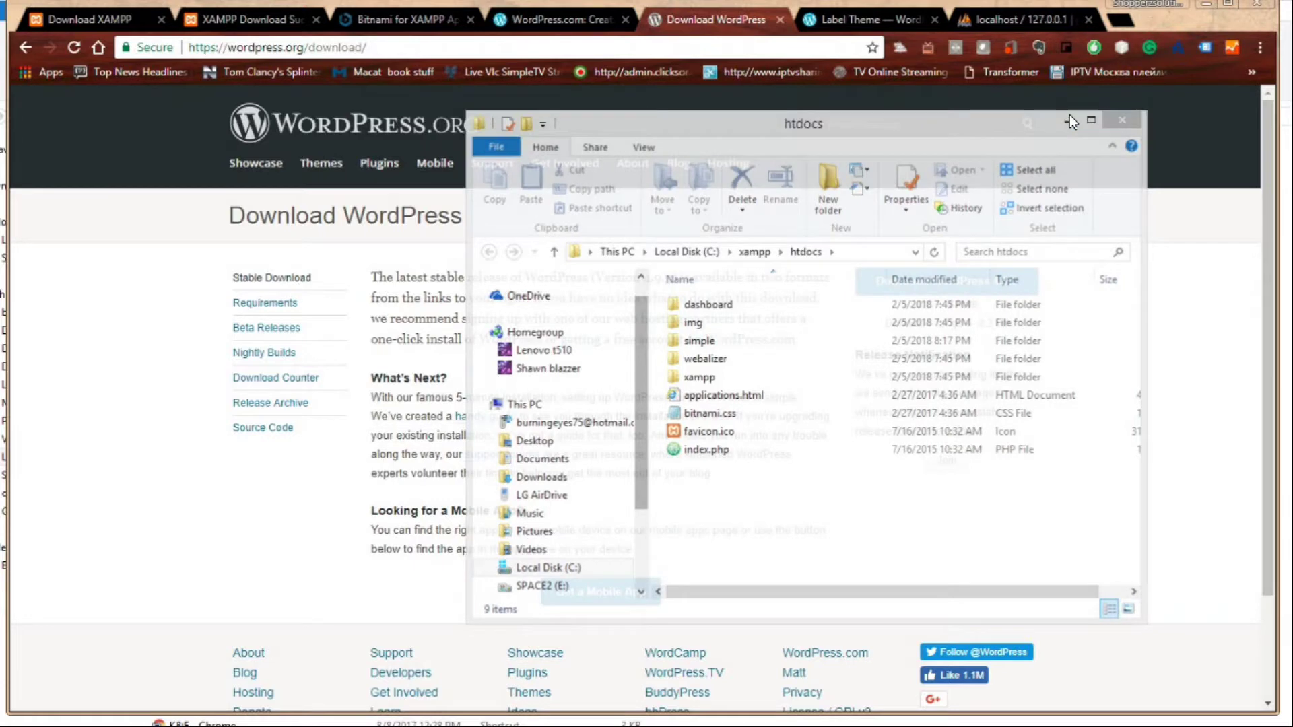
- Load localhost/simple in the phpMyAdmin Chrome tab to launch the WordPress setup
click(1045, 20)
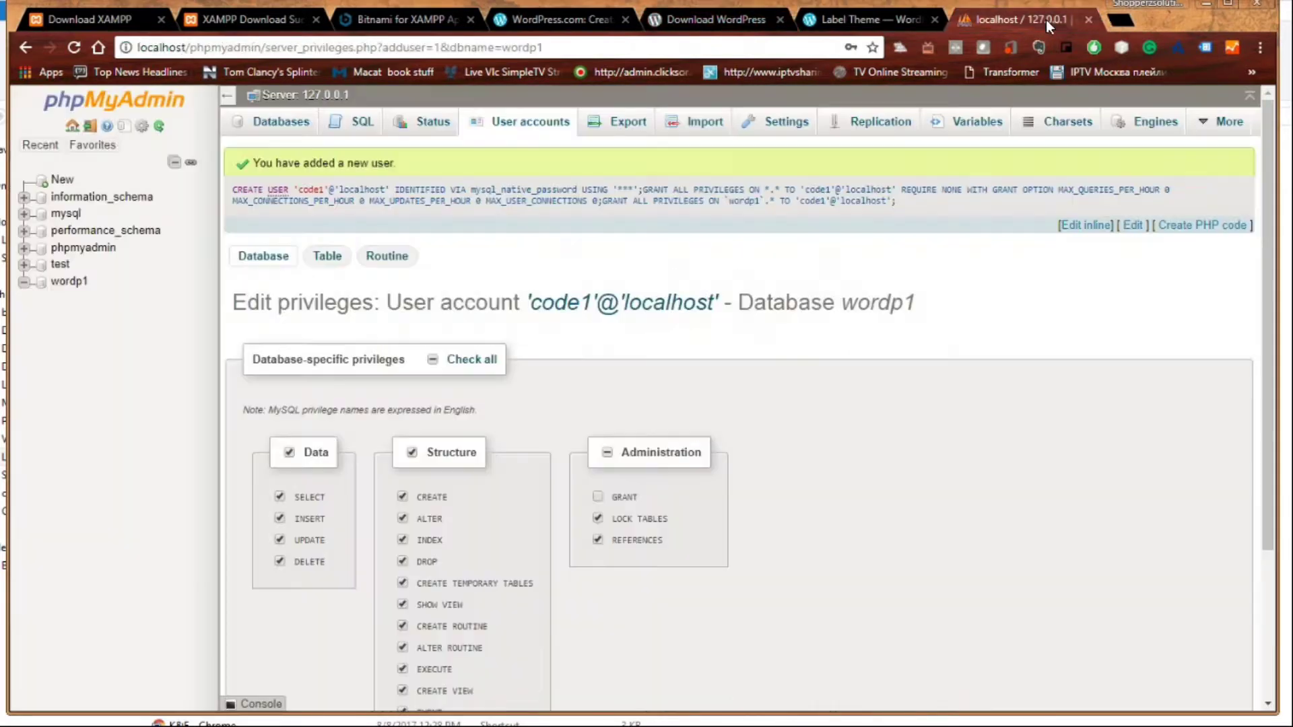
click(571, 42)
click(574, 41)
key(BackSpace)
key(BackSpace)
key(BackSpace)
key(BackSpace)
key(BackSpace)
key(BackSpace)
key(BackSpace)
key(BackSpace)
key(BackSpace)
key(BackSpace)
key(BackSpace)
key(BackSpace)
key(BackSpace)
key(BackSpace)
key(BackSpace)
key(BackSpace)
key(BackSpace)
key(BackSpace)
key(BackSpace)
key(BackSpace)
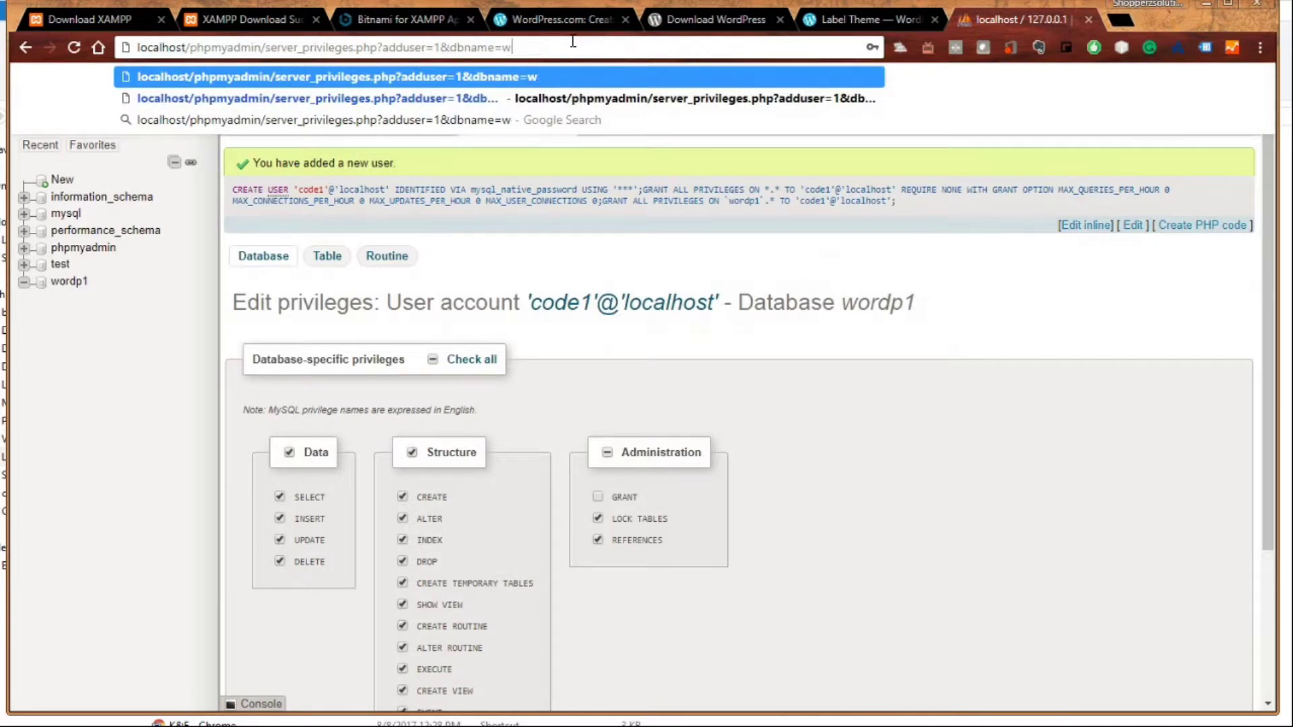
key(BackSpace)
key(BackSpace)
key(BackSpace)
key(BackSpace)
key(BackSpace)
key(BackSpace)
key(BackSpace)
key(BackSpace)
key(BackSpace)
key(BackSpace)
key(BackSpace)
key(BackSpace)
key(BackSpace)
key(BackSpace)
key(BackSpace)
key(BackSpace)
key(BackSpace)
key(BackSpace)
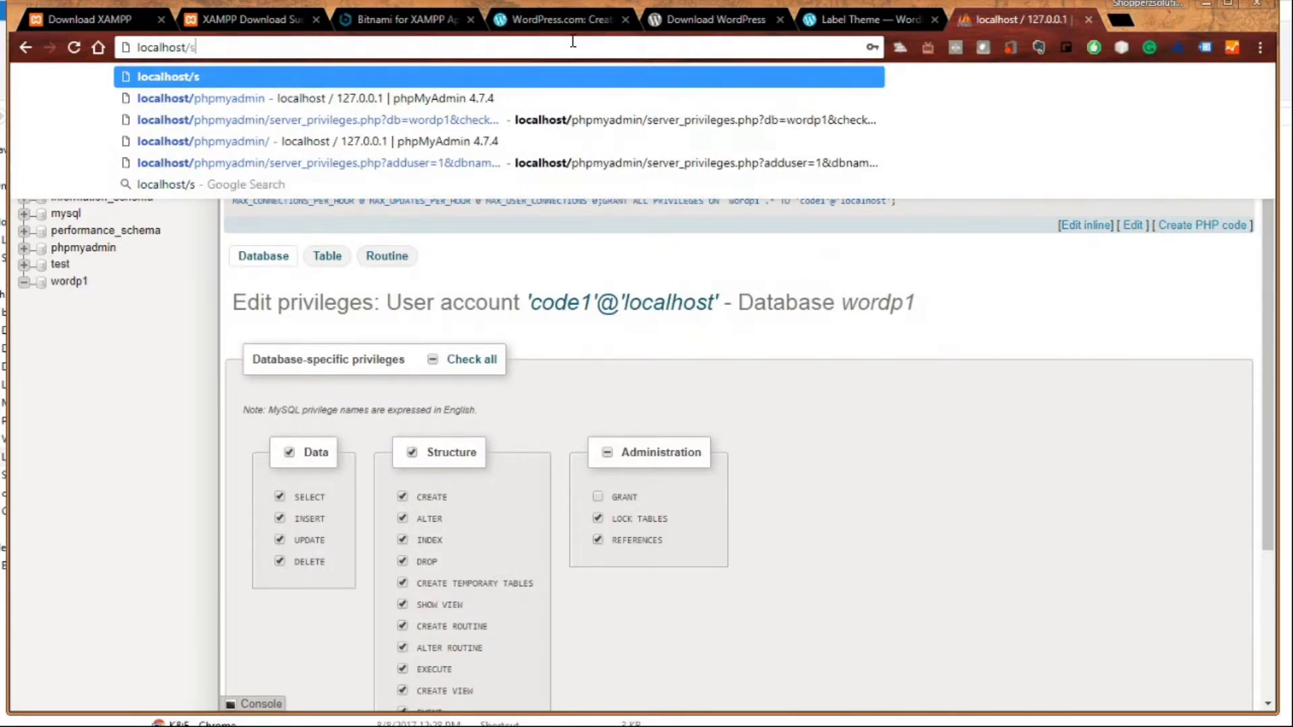
text(simple)
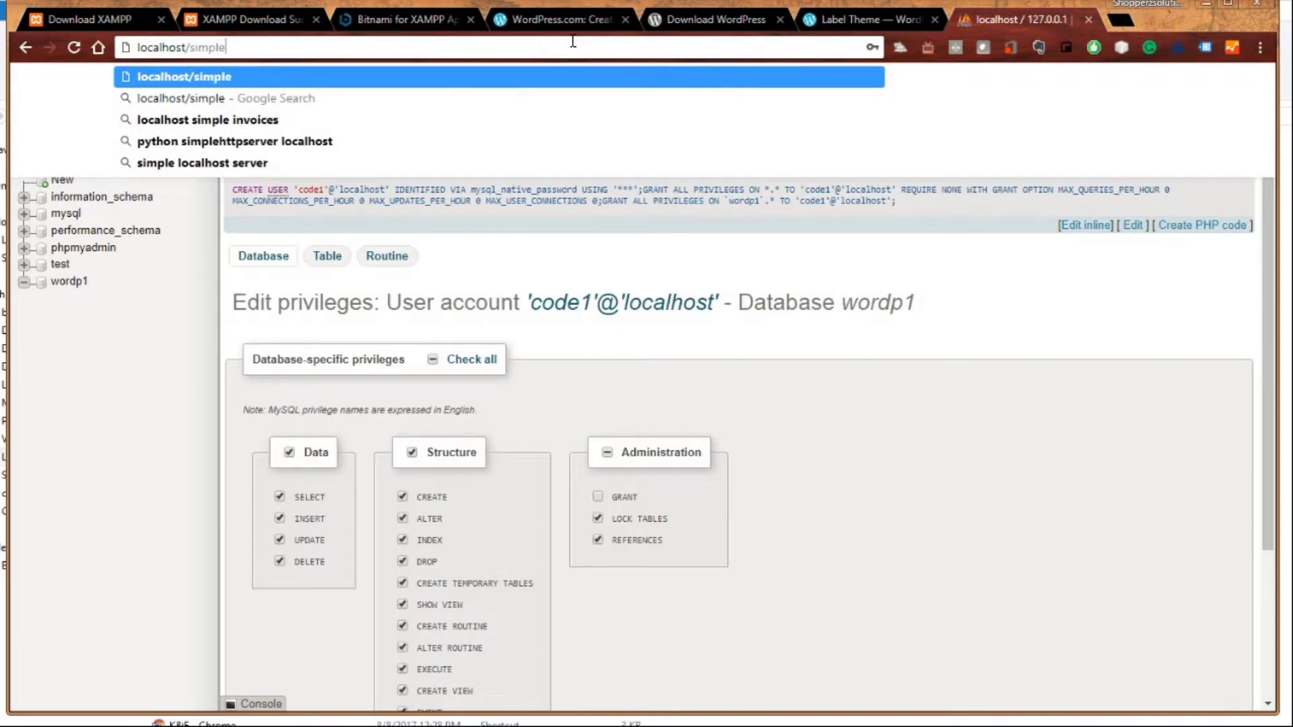
key(Return)
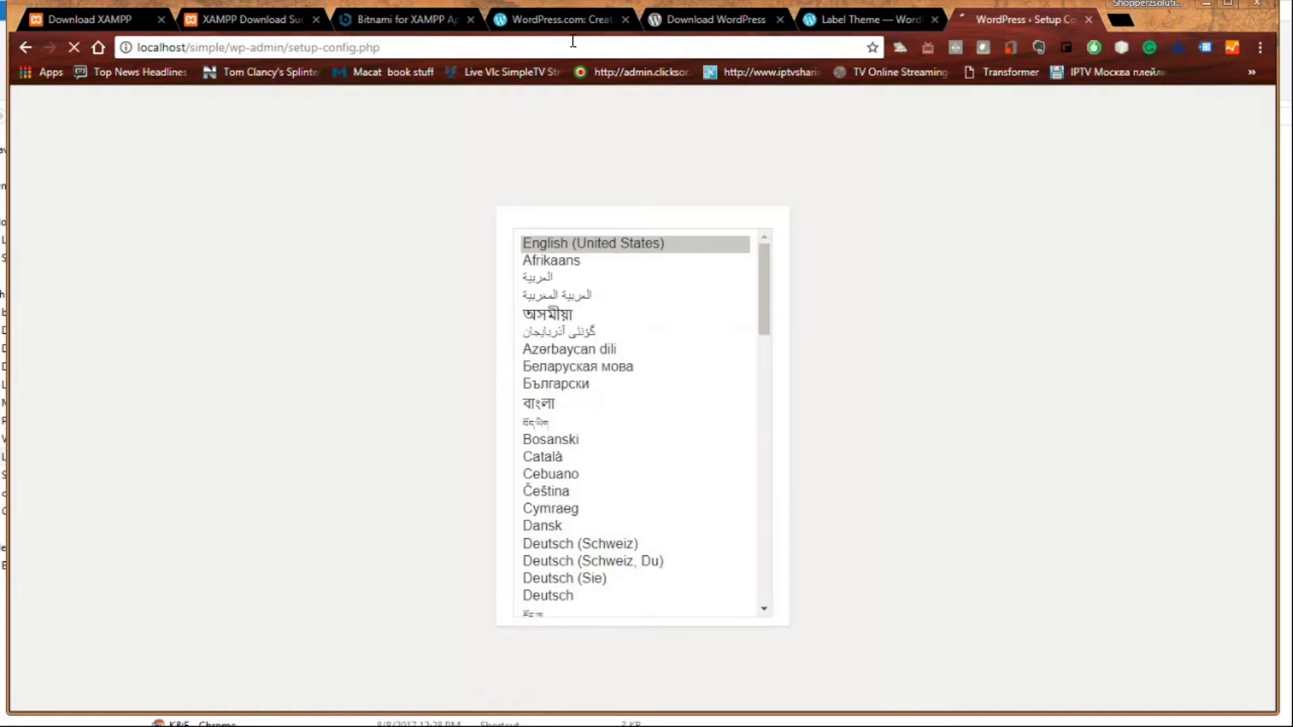
- Continue setup in English (United States) and proceed to the database connection form
scroll(505, 303, down, 2)
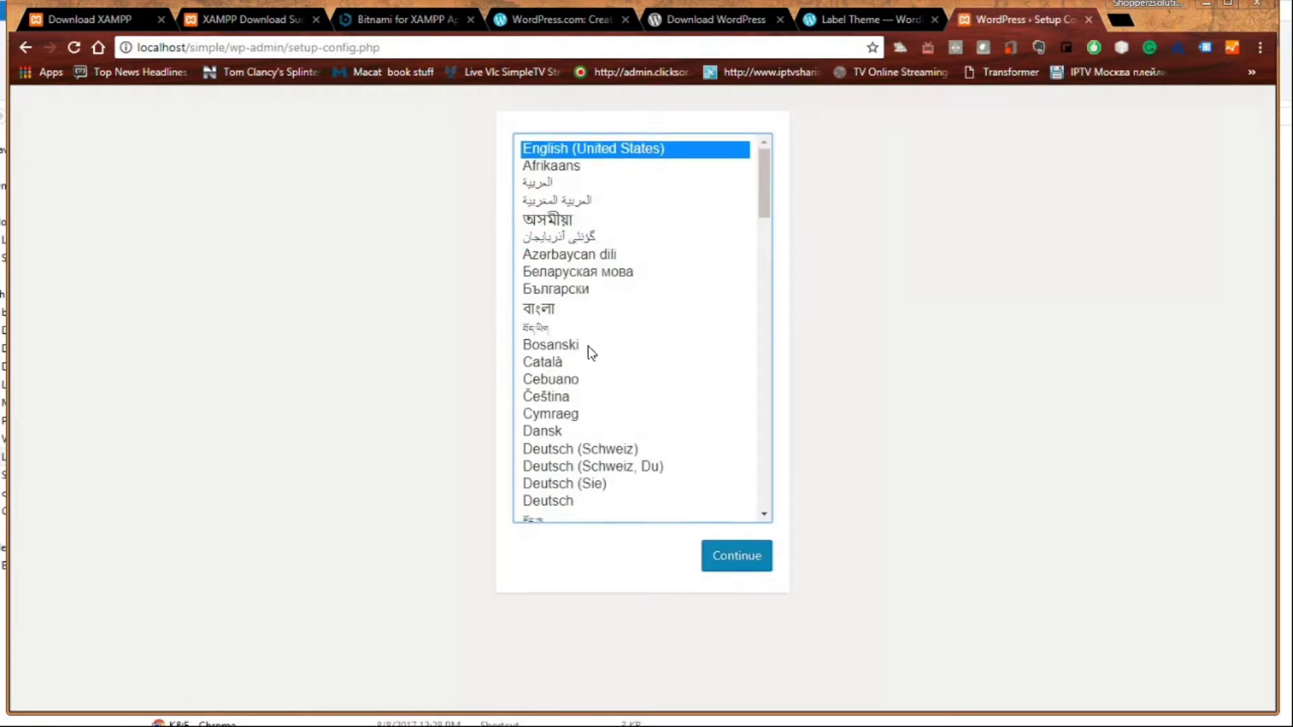
click(727, 551)
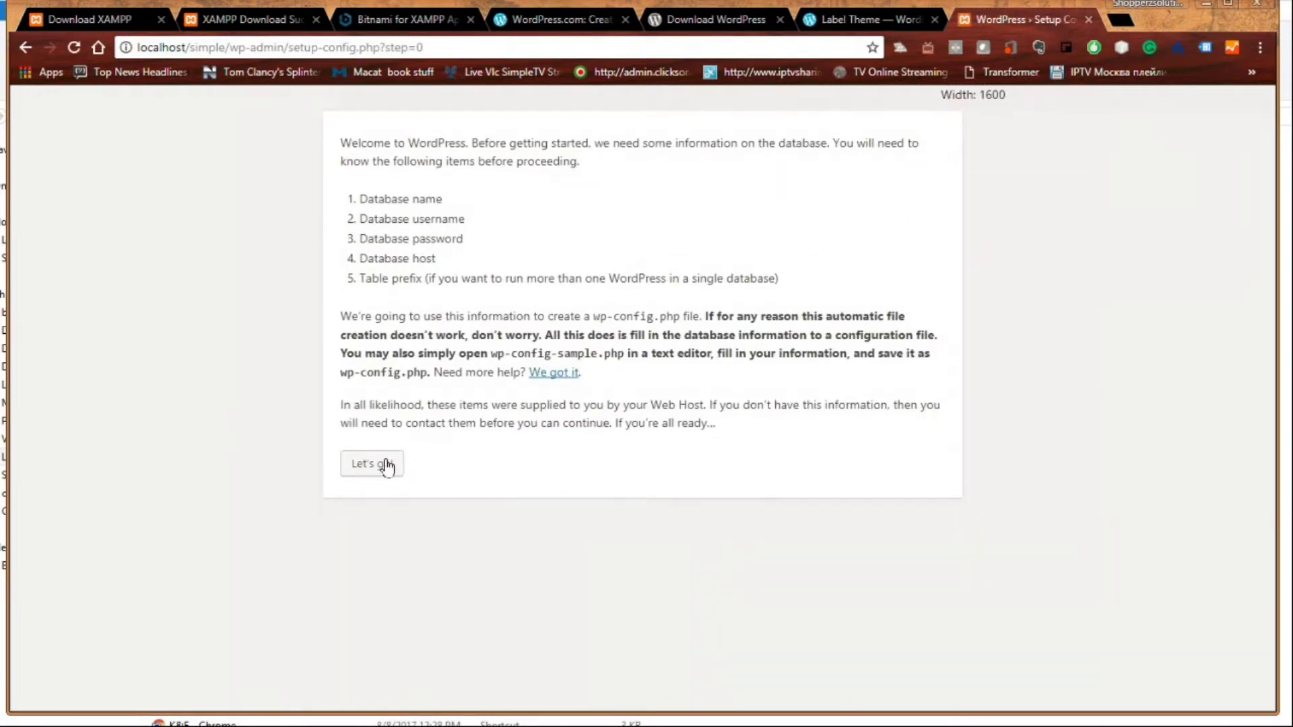
scroll(418, 242, down, 1)
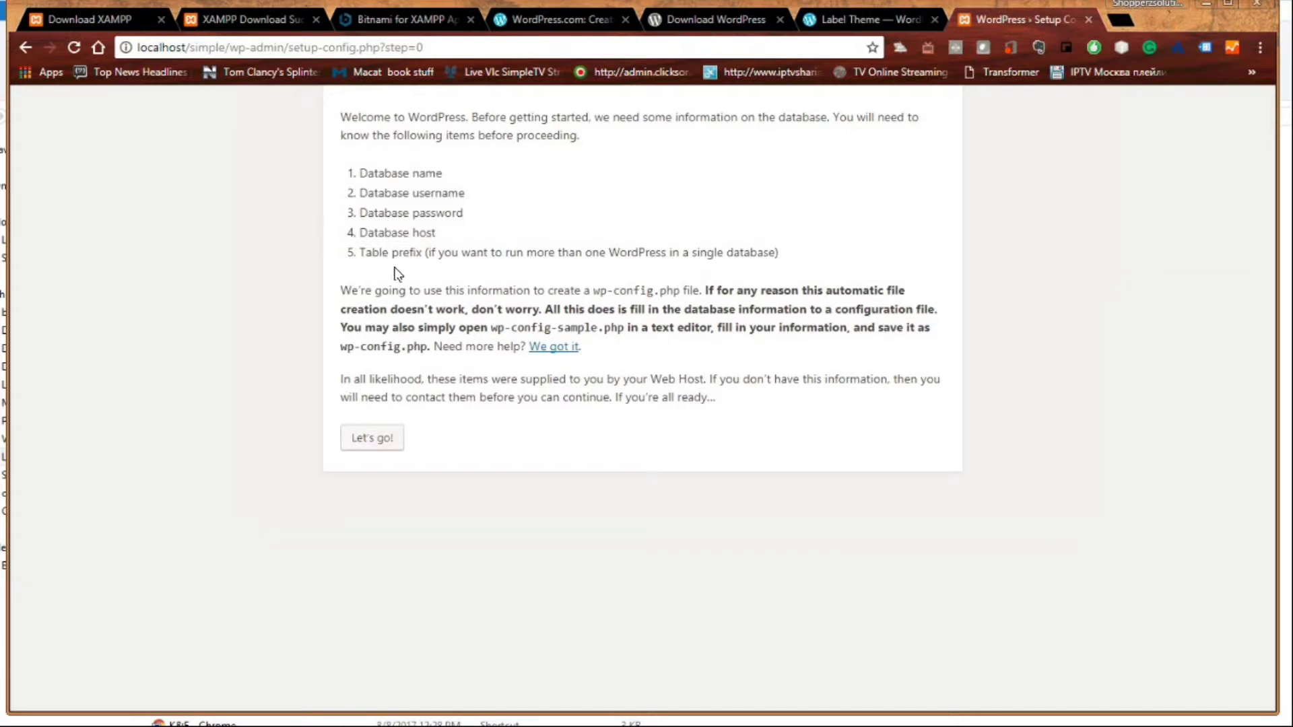
click(371, 439)
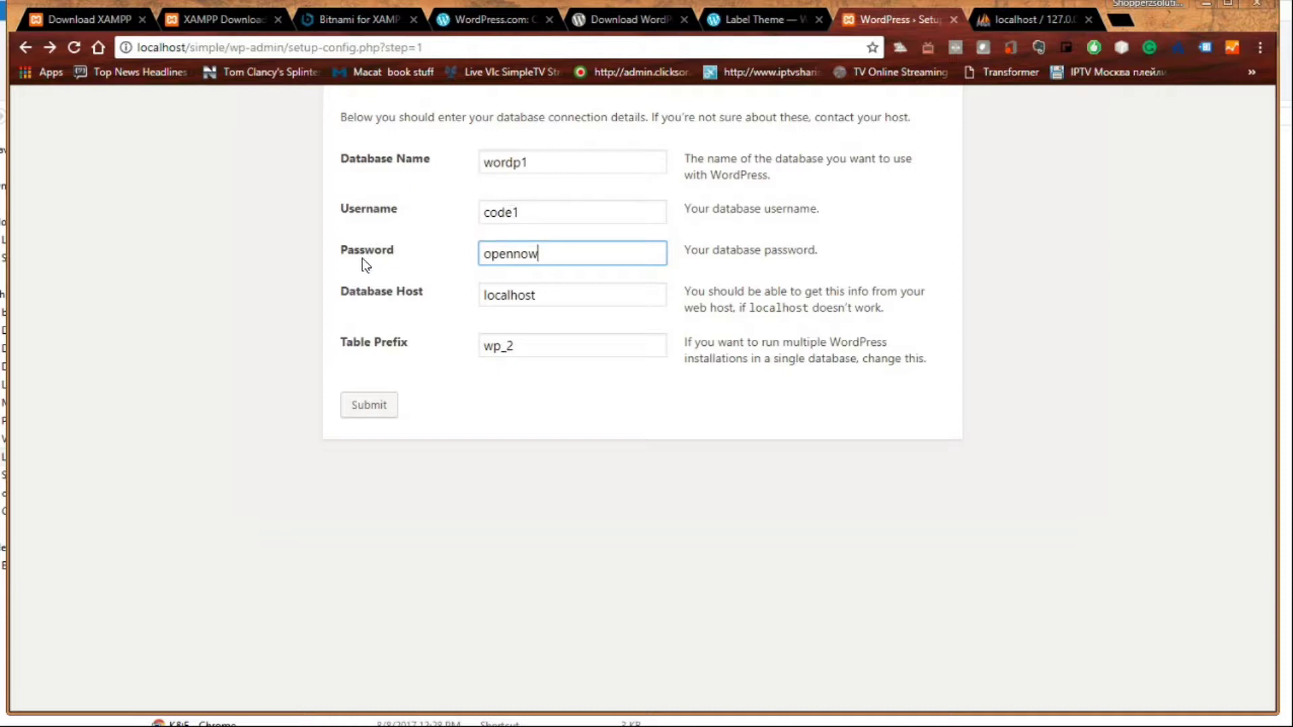
- Submit the wordp1 database details with table prefix wp_2 and run the installation
click(369, 407)
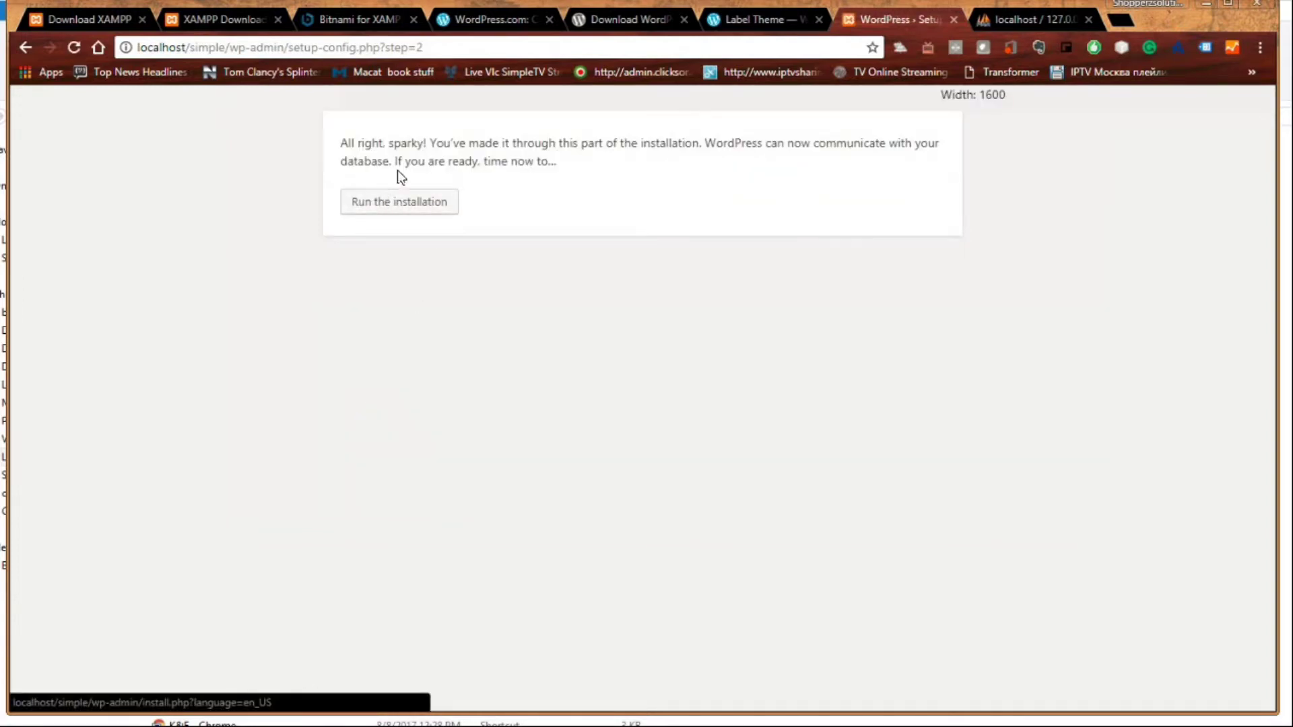
scroll(505, 158, down, 1)
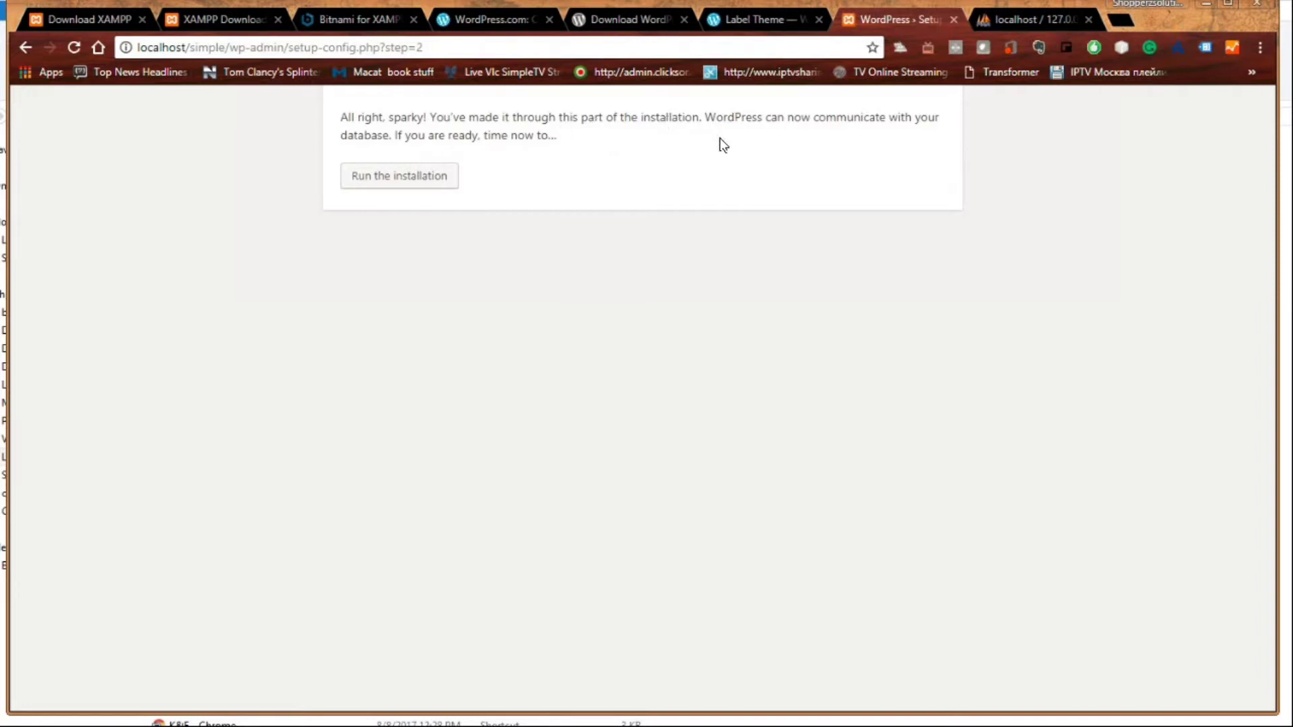
click(410, 190)
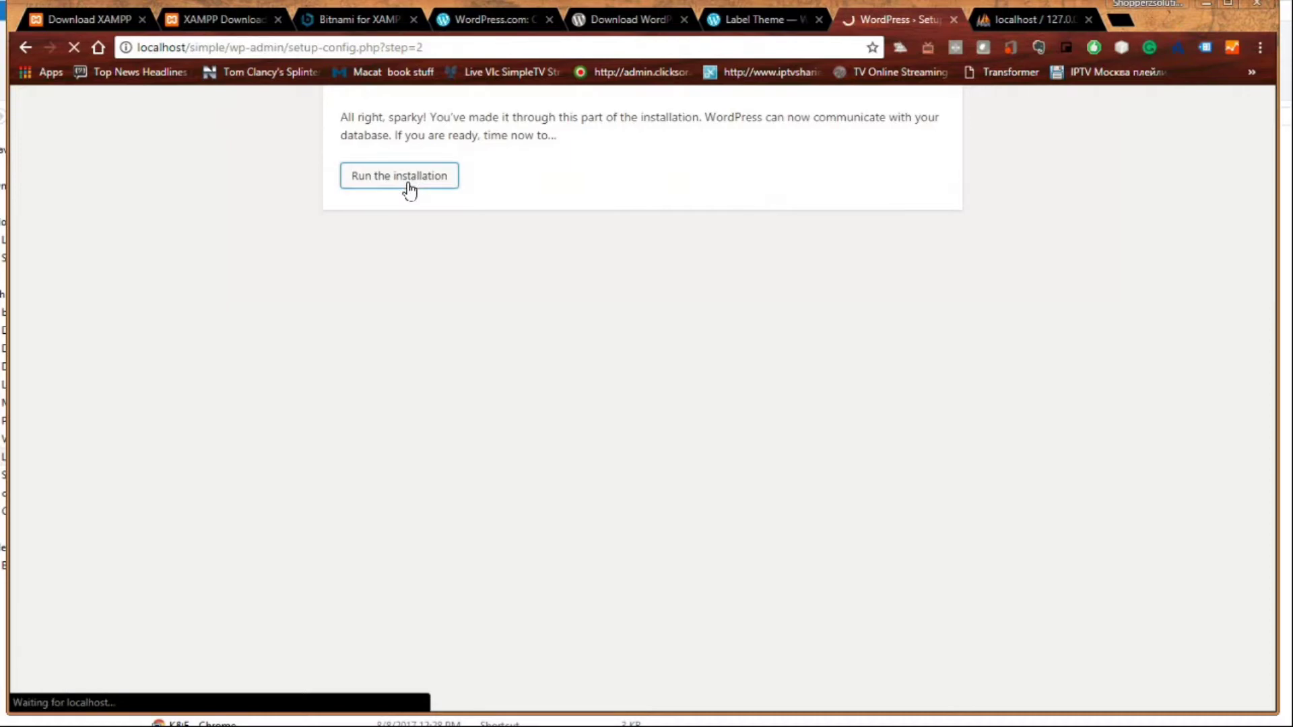
scroll(414, 202, down, 2)
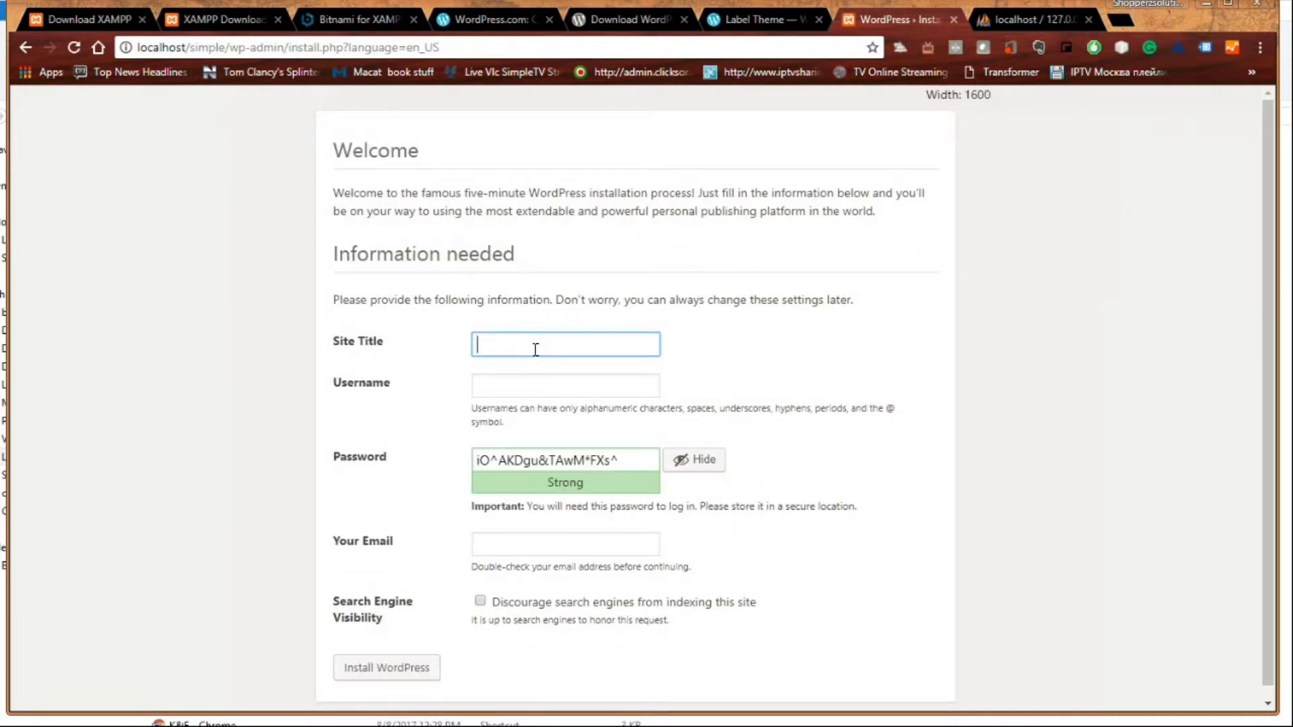
- Enter site title Fancy, an admin username, and a weak password, confirming its use
scroll(536, 349, down, 1)
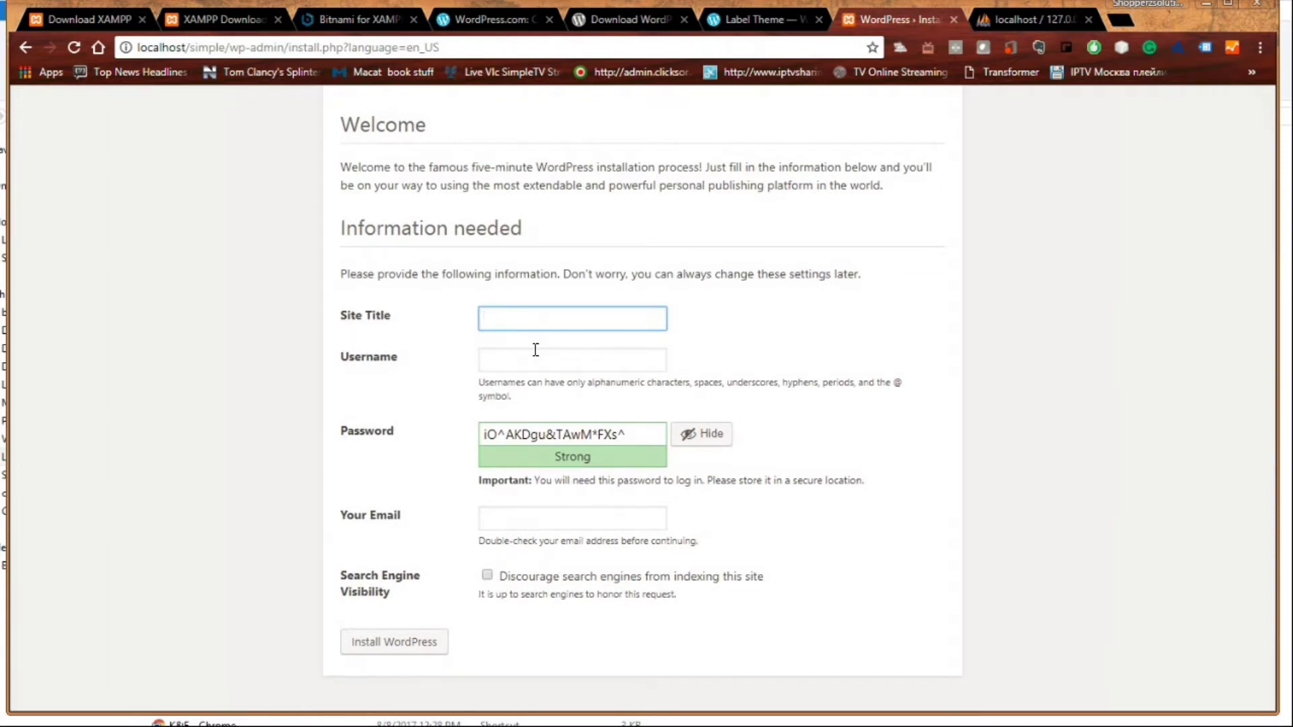
text(Codesol)
key(BackSpace)
key(BackSpace)
click(528, 359)
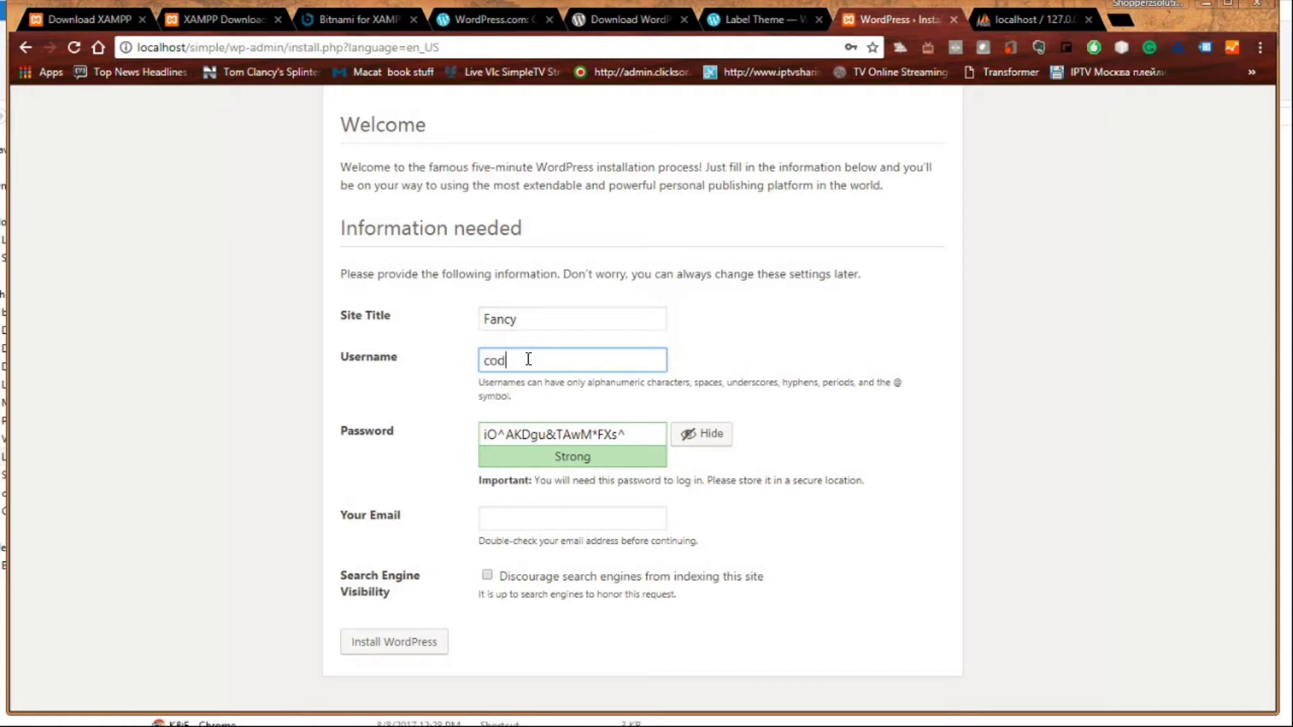
click(603, 432)
drag(627, 433, 432, 452)
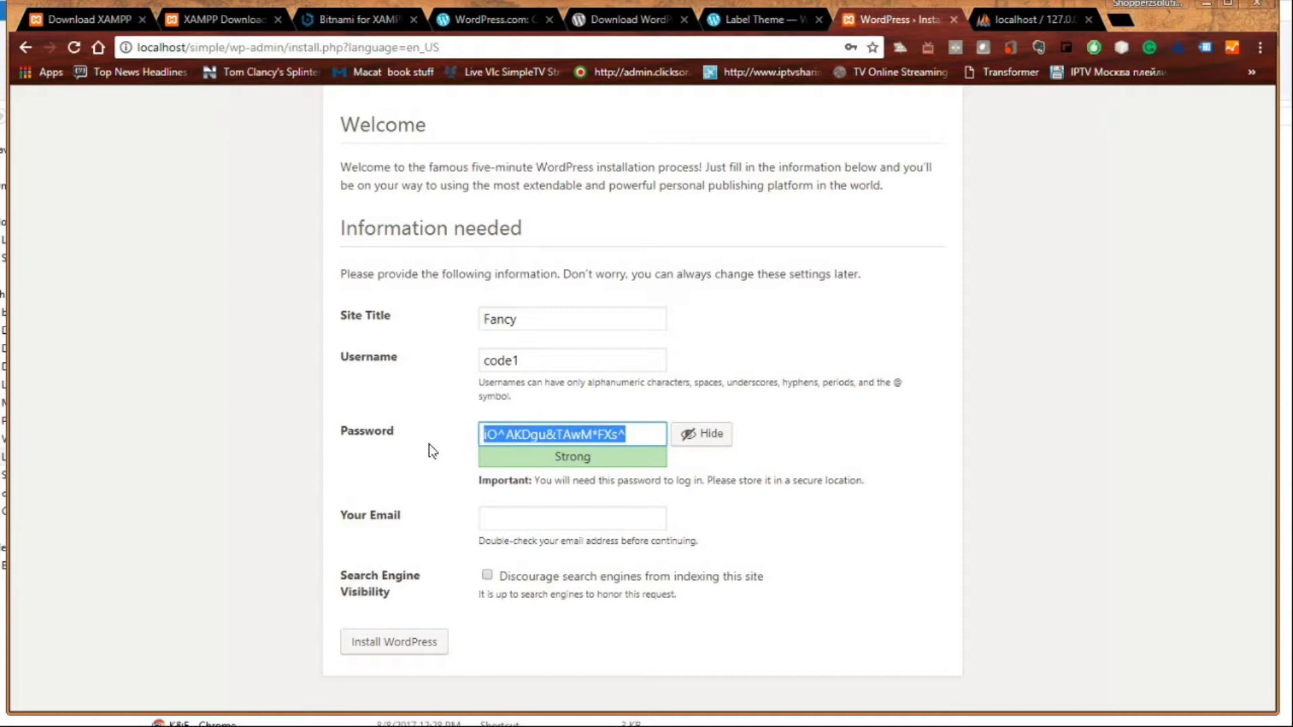
key(BackSpace)
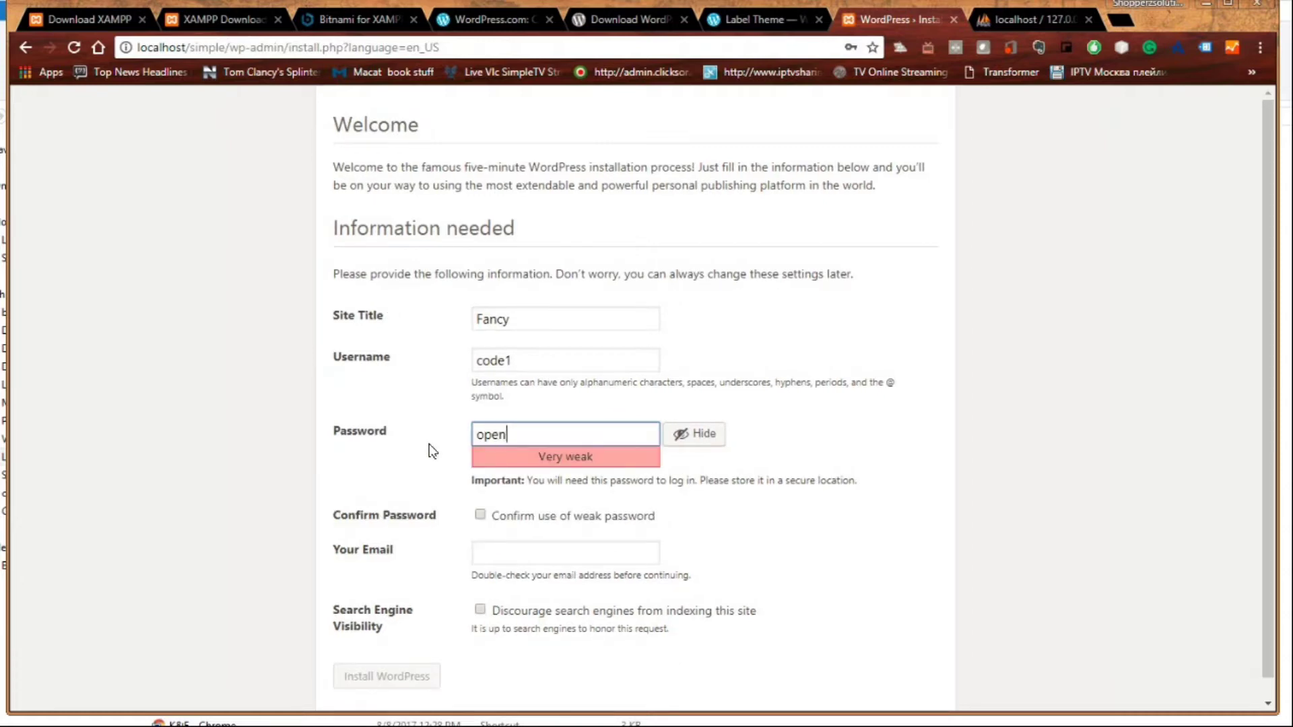
click(573, 529)
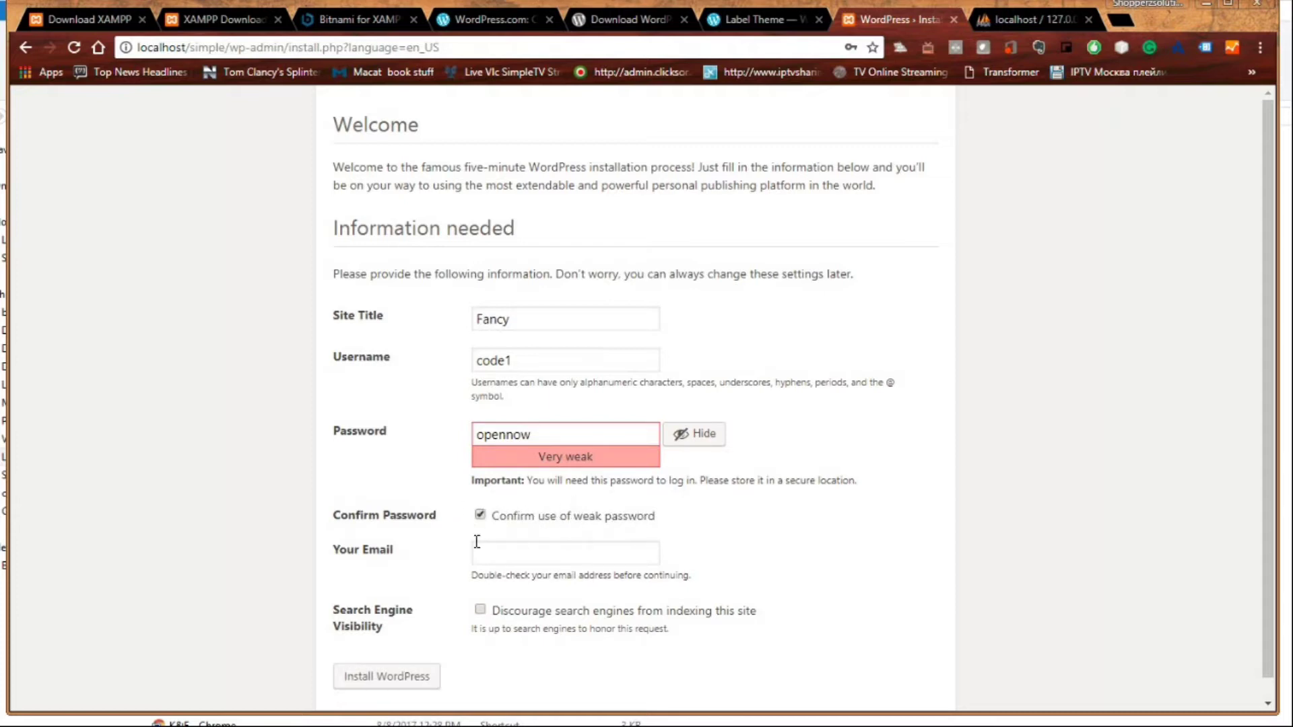
- Enter the admin e-mail address, discourage search engine indexing, and install WordPress
click(525, 553)
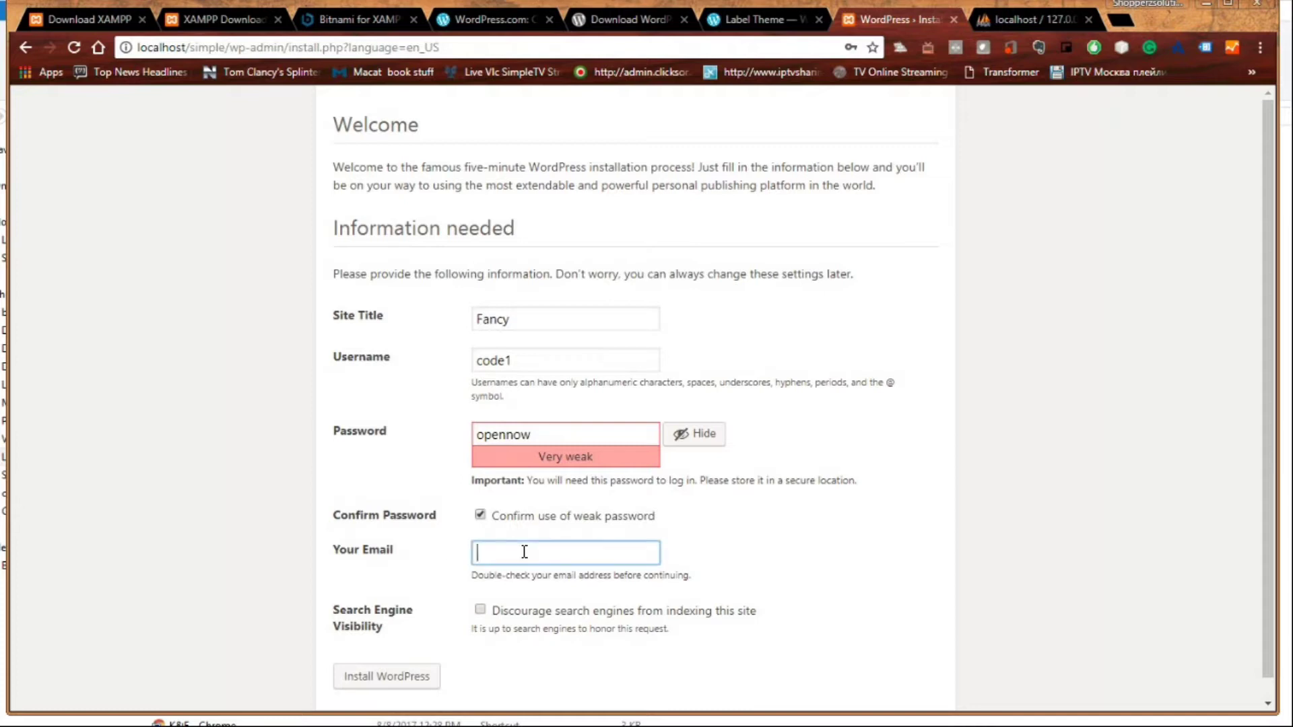
click(710, 572)
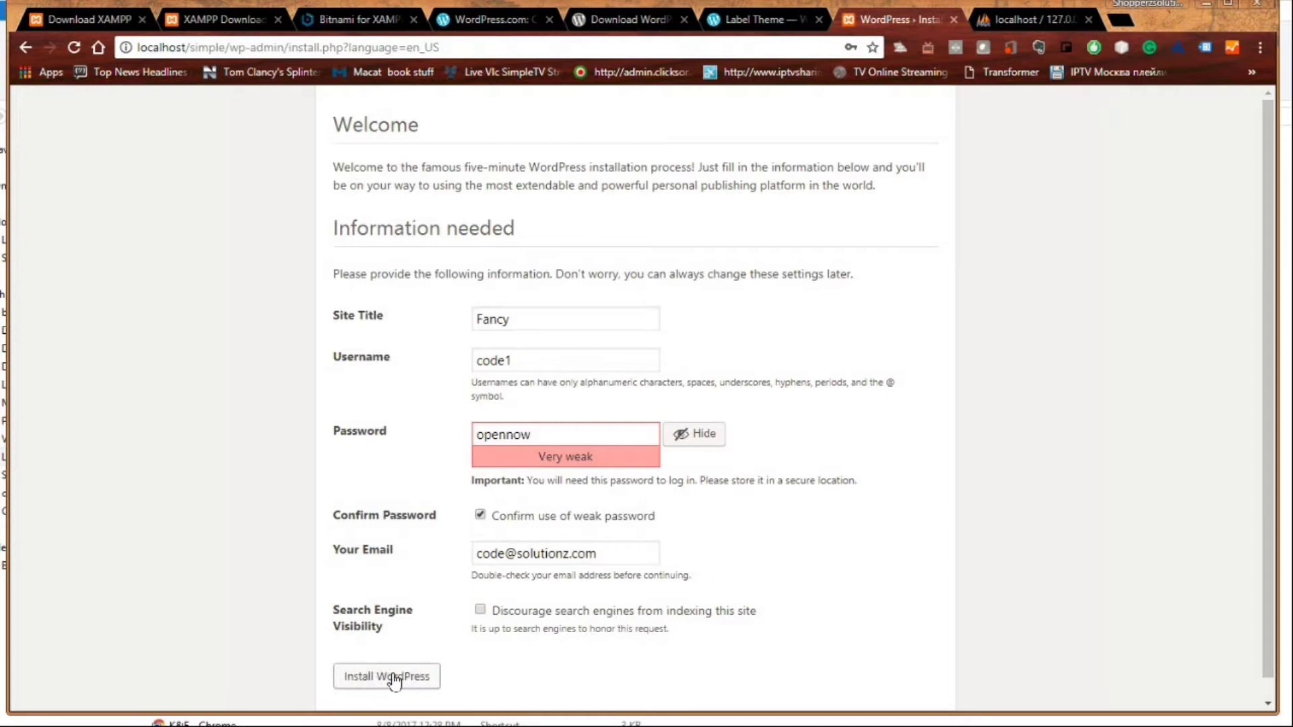
click(481, 610)
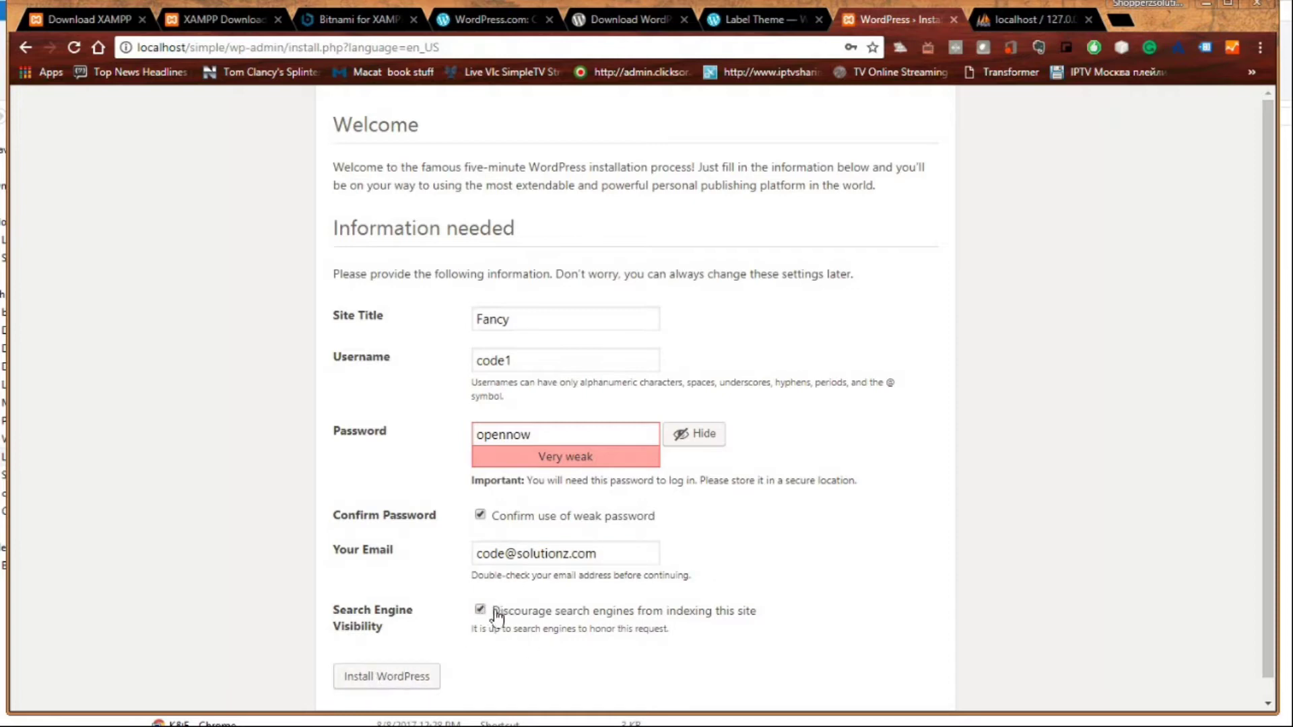
click(388, 678)
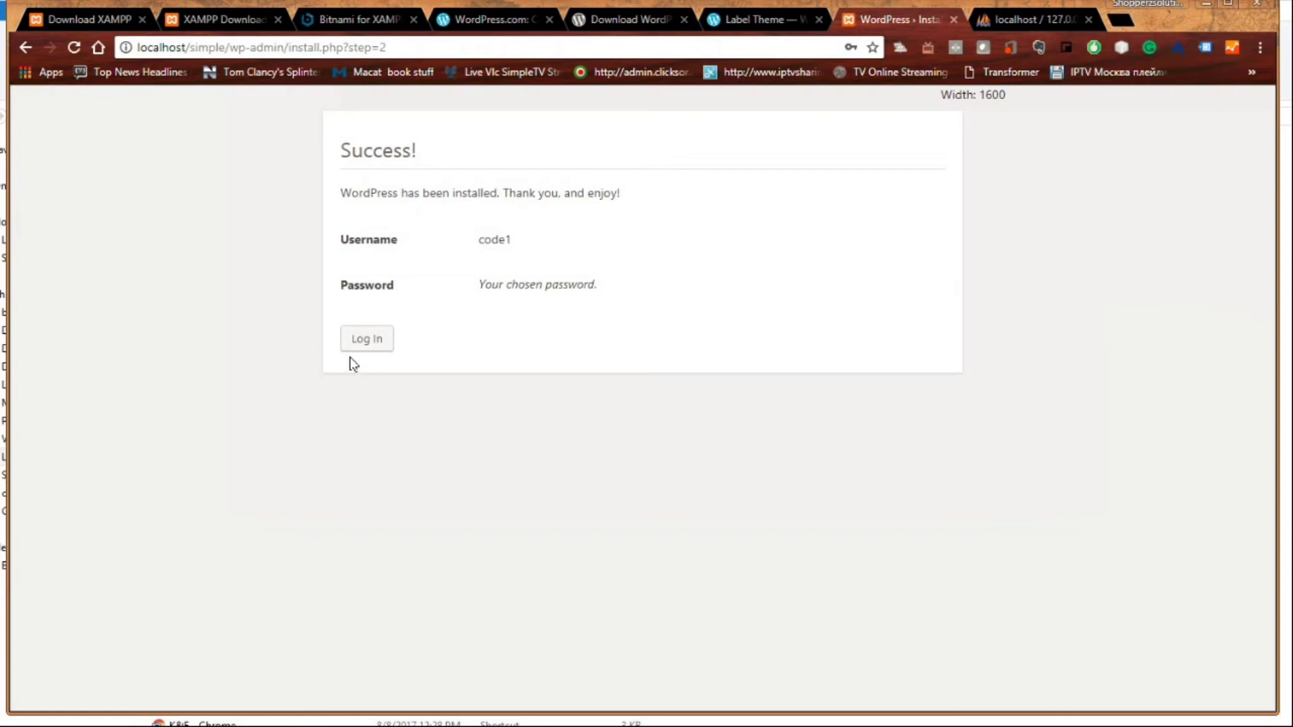
- Sign in with the admin username and password to reach the Fancy dashboard
scroll(362, 351, down, 1)
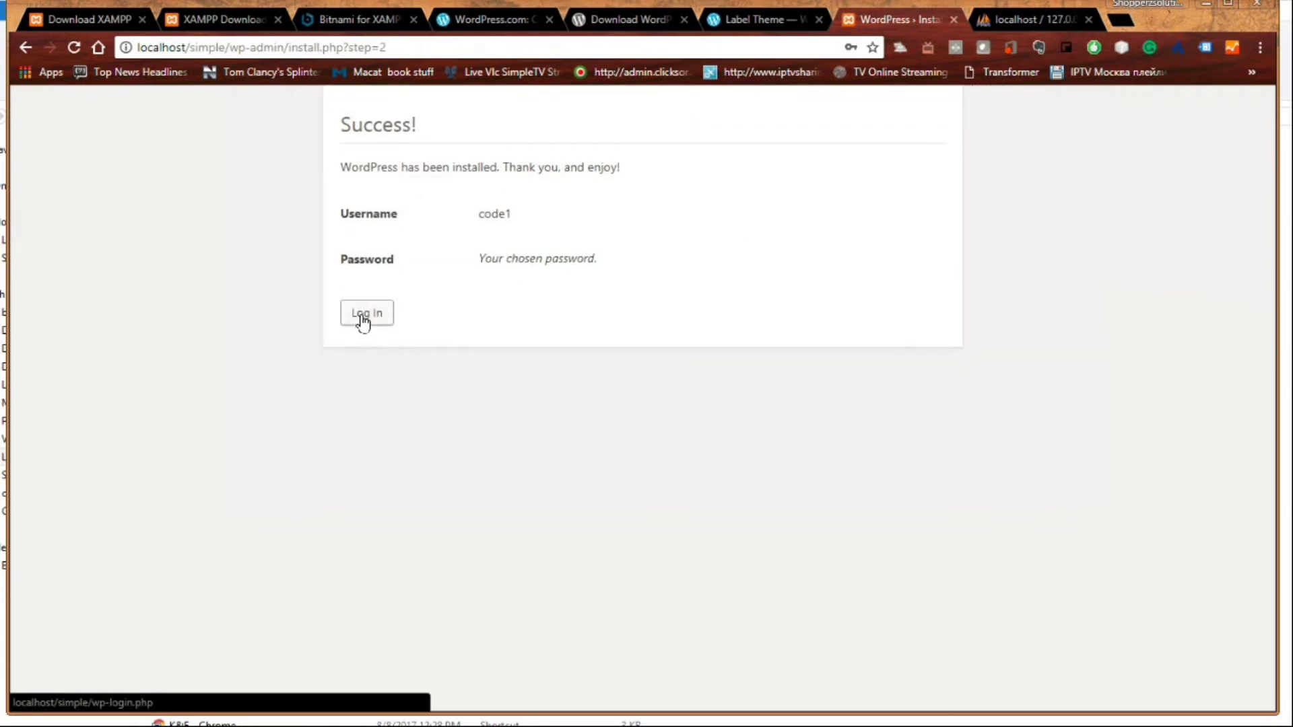
click(362, 317)
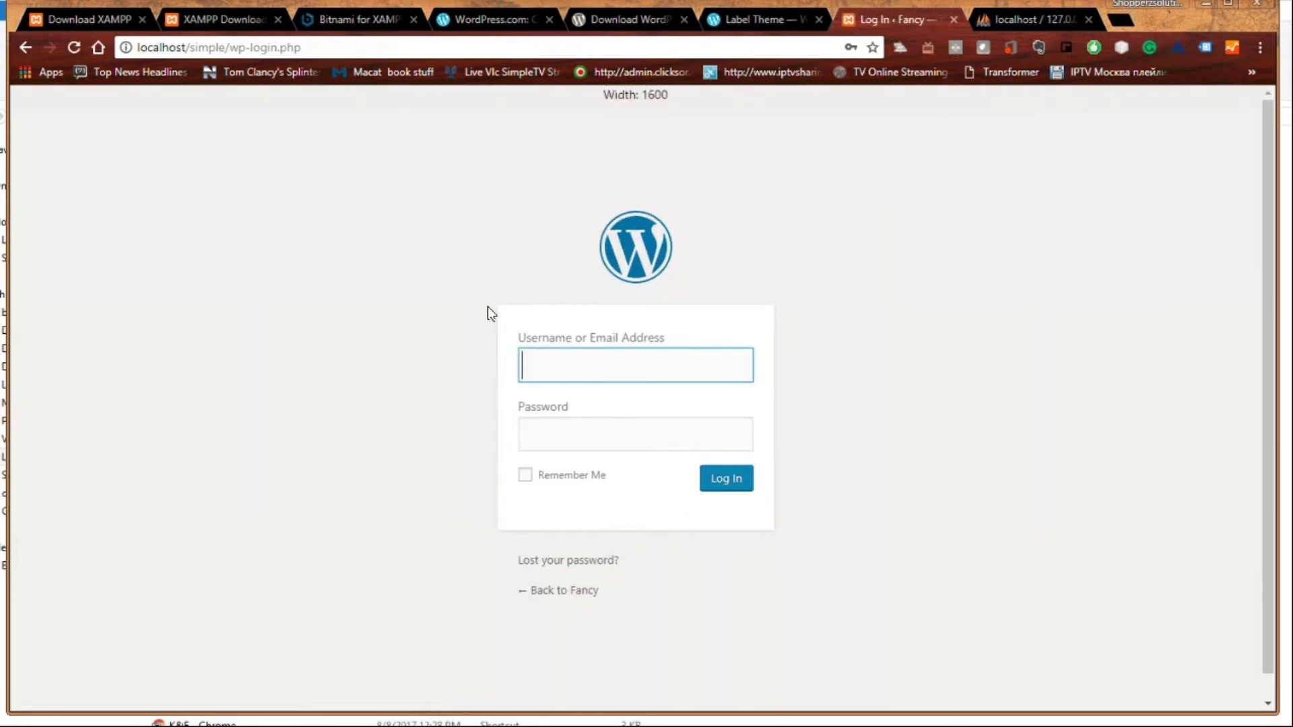
text(code1)
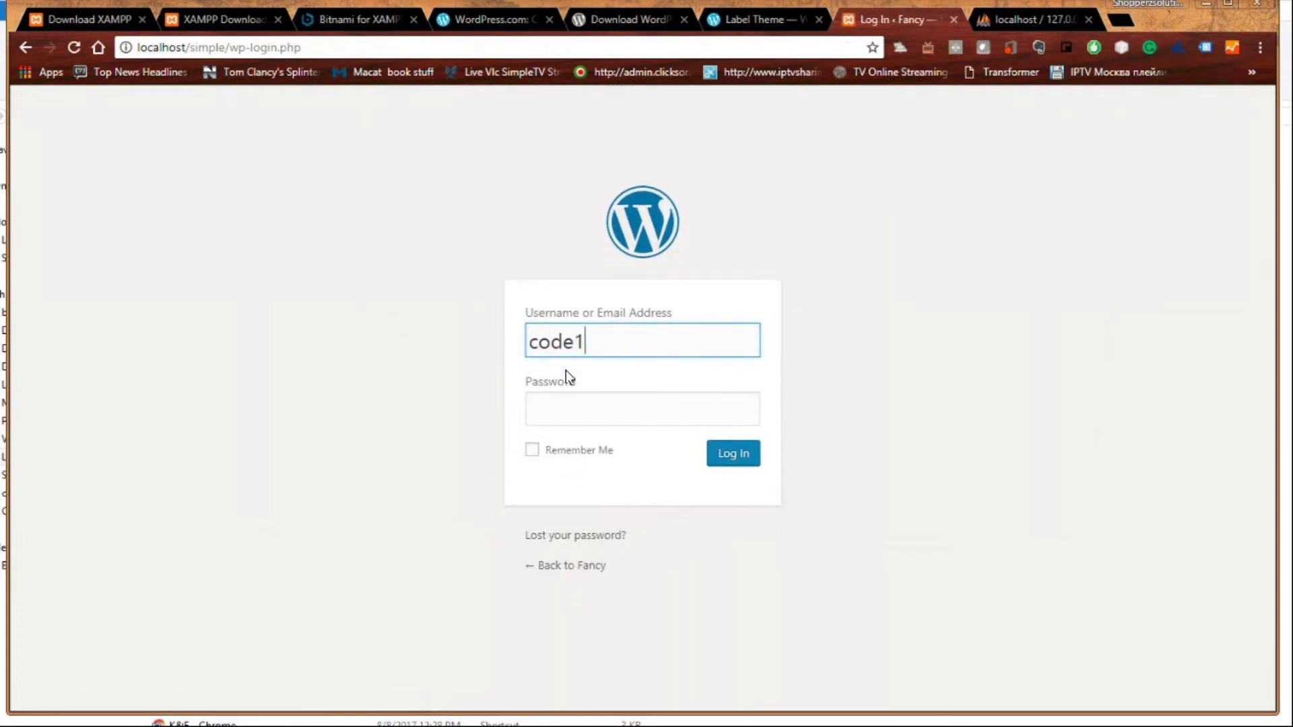
click(585, 404)
text(••)
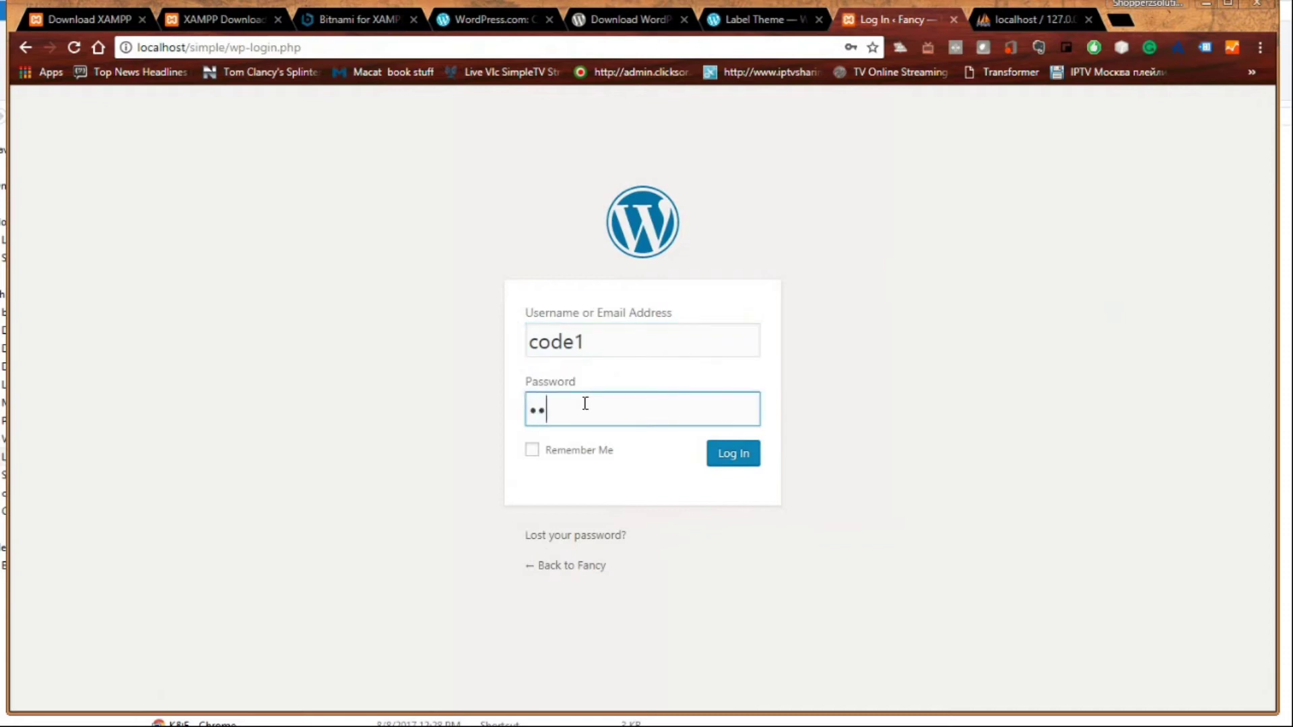
text(•••••)
click(717, 455)
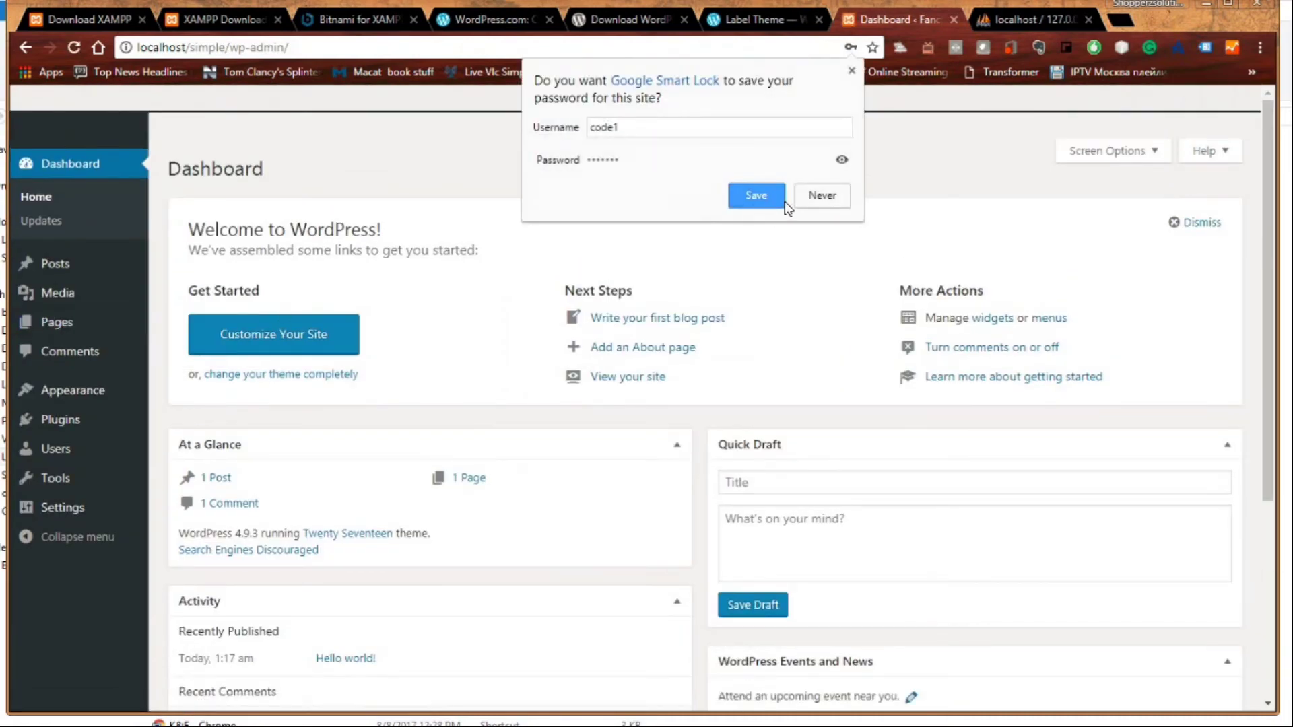
- Dismiss the save-password prompt, view the Twenty Seventeen theme details, and visit the Fancy site
click(851, 70)
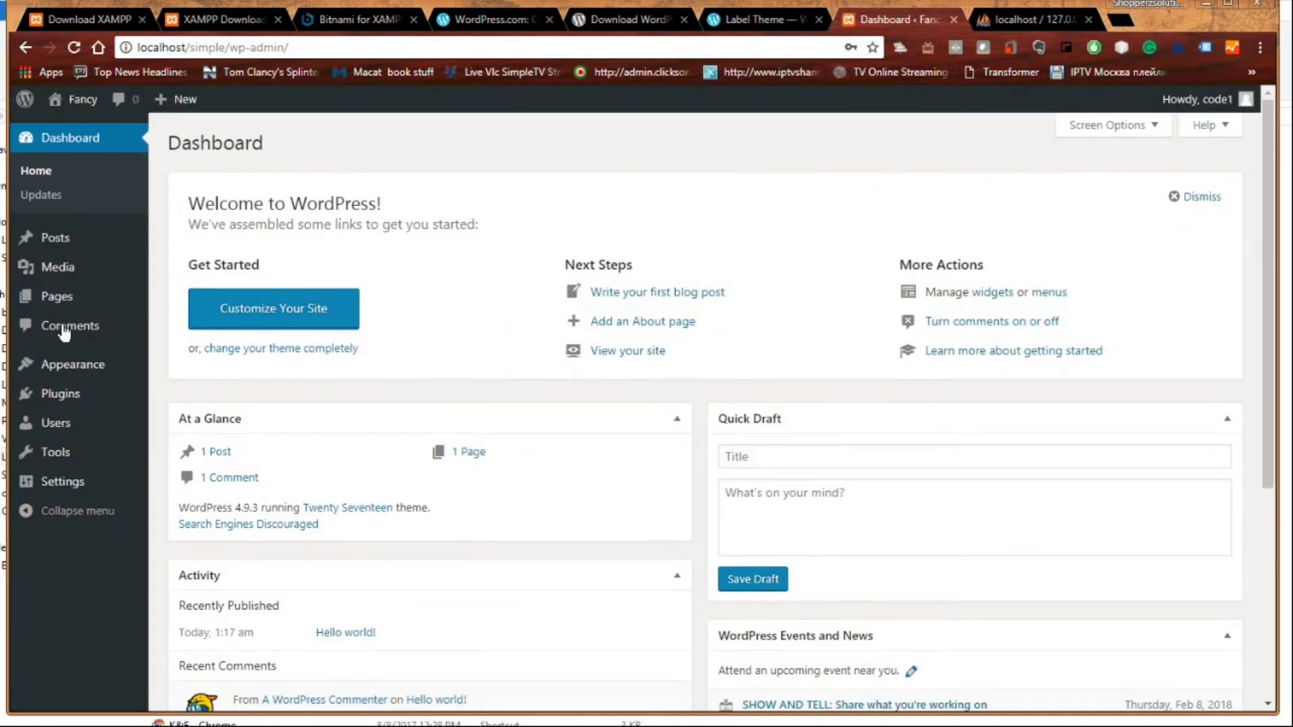
mouse_move(74, 367)
click(177, 370)
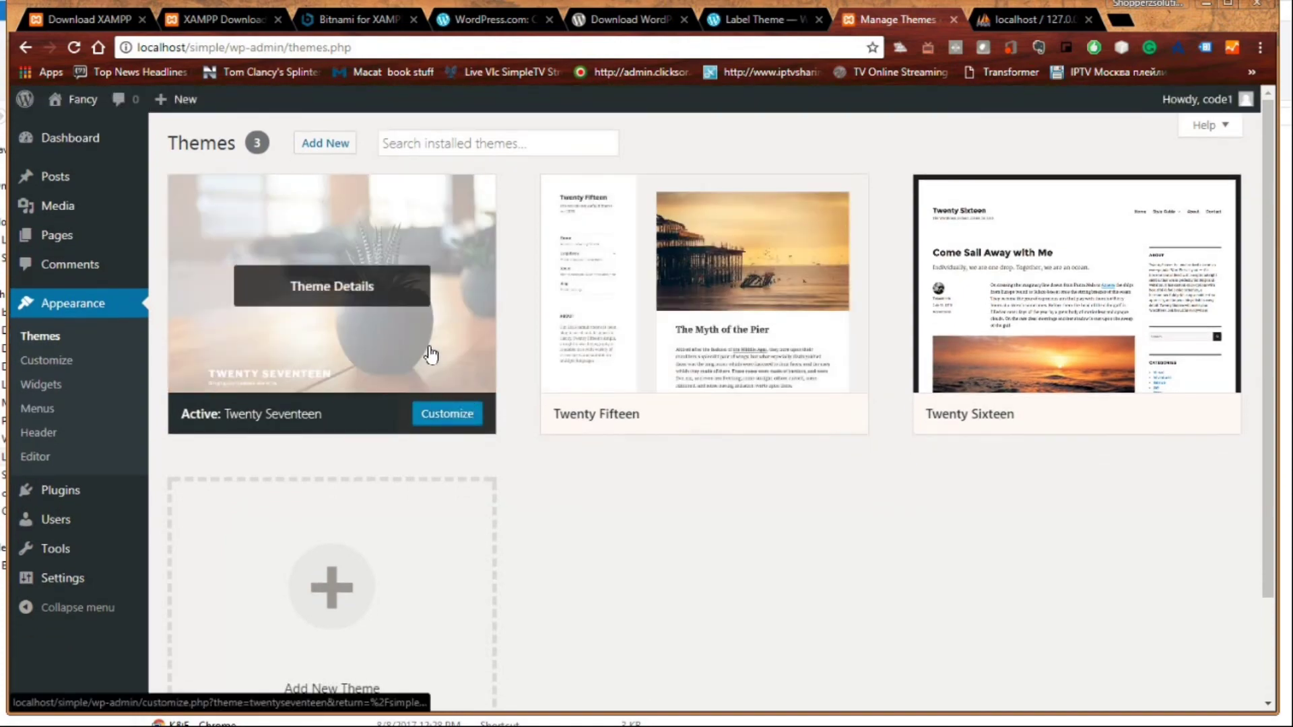
click(430, 355)
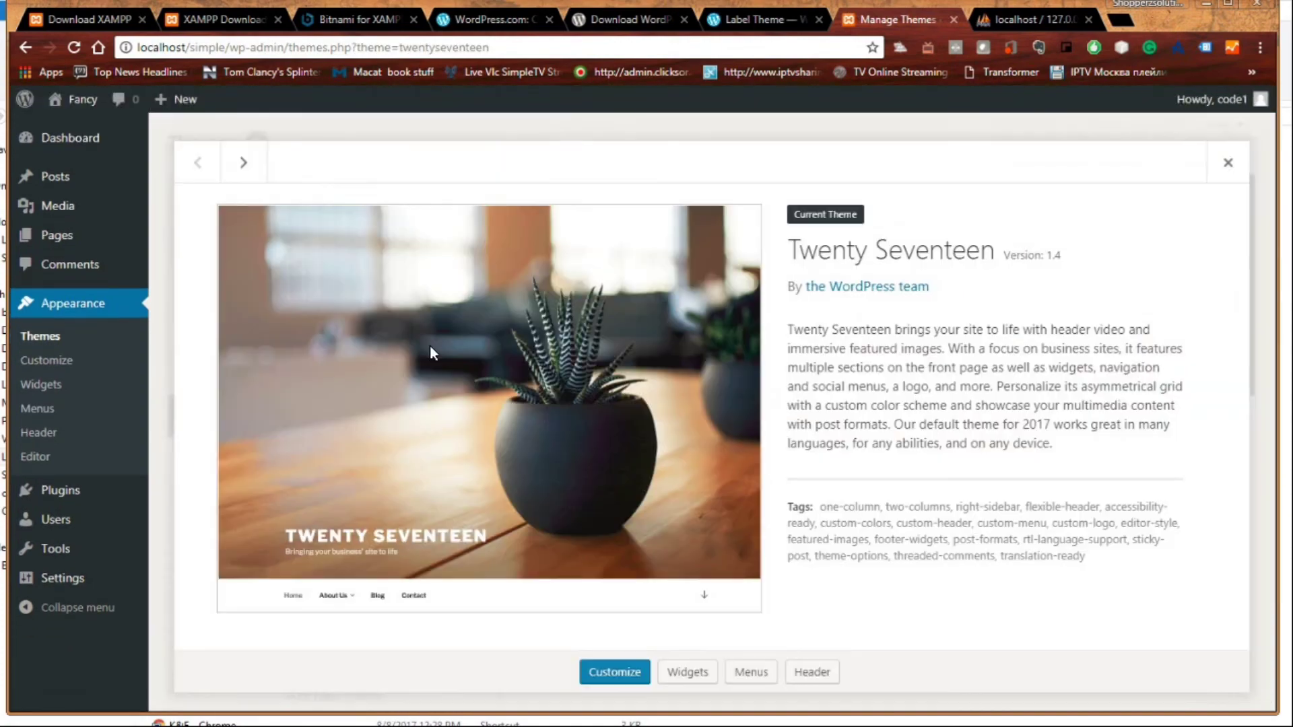
click(75, 123)
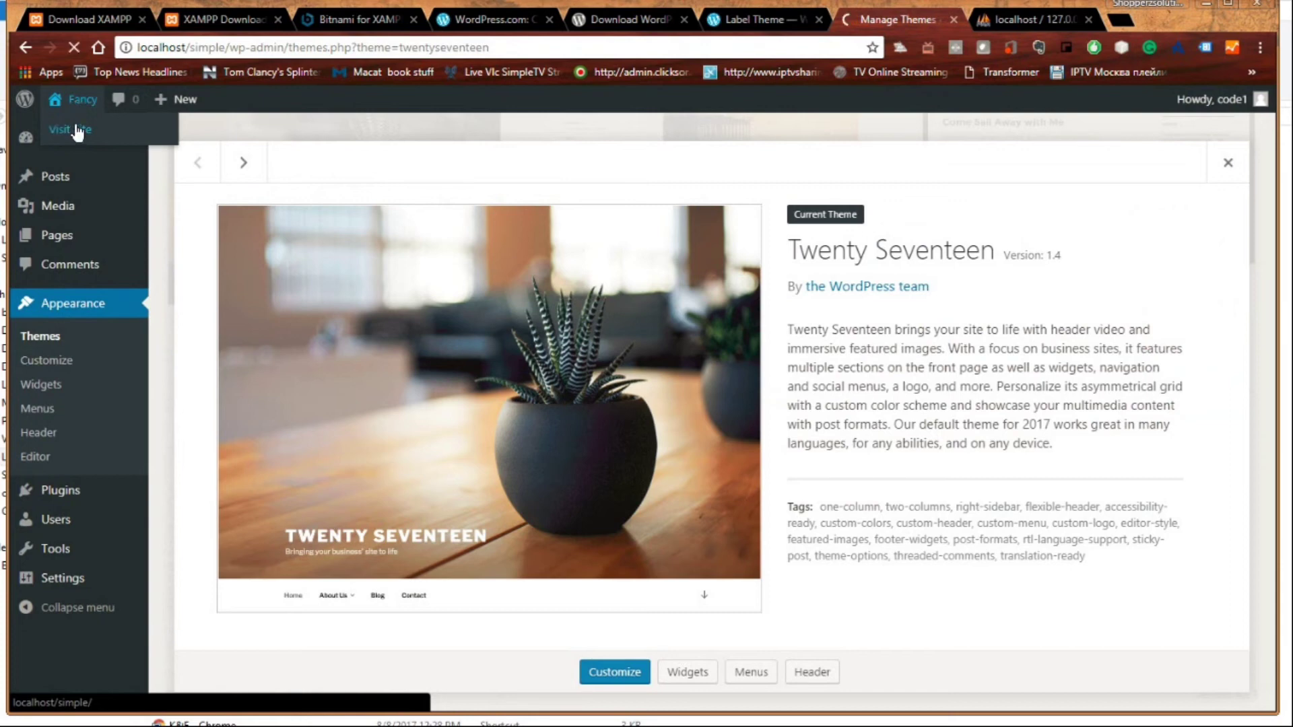